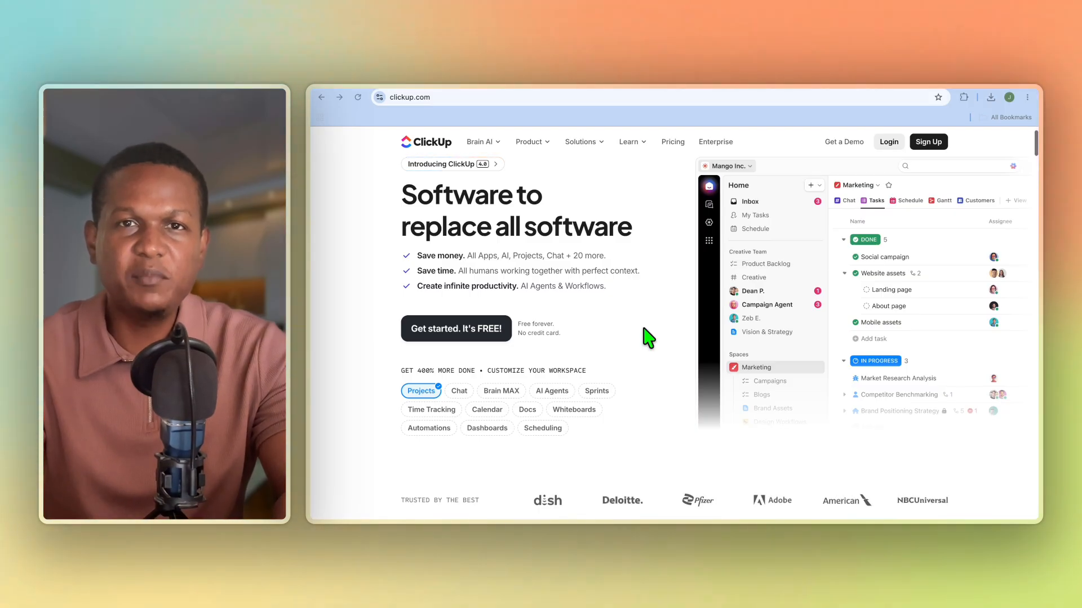
Step: Look over the introduction, feature list and product preview on the ClickUp homepage
{"action": "scroll", "coordinate": [648, 338], "scroll_direction": "down", "scroll_amount": 1}
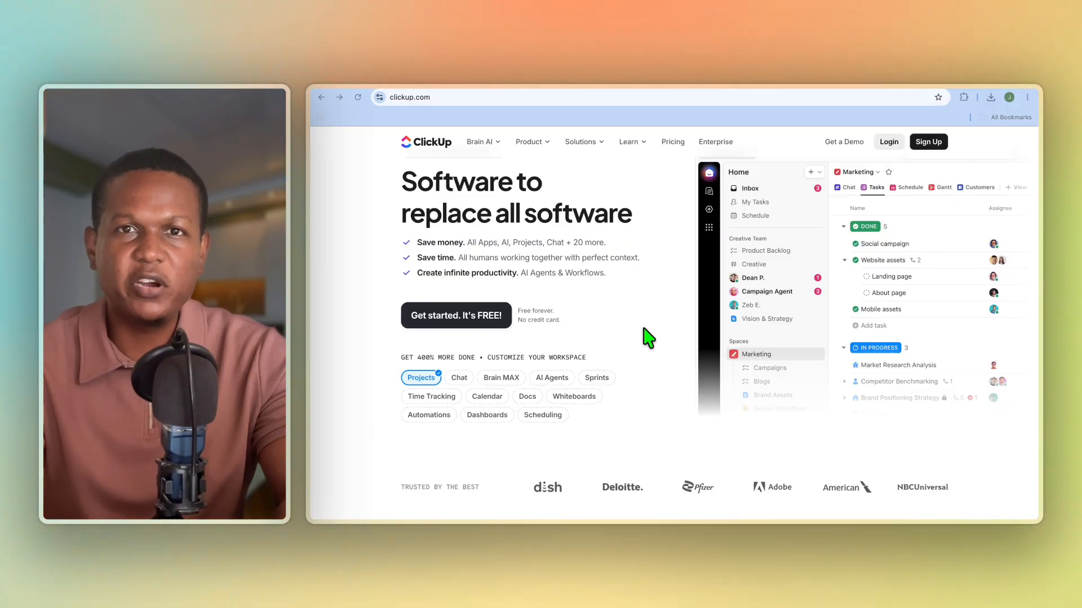
{"action": "scroll", "coordinate": [648, 338], "scroll_direction": "down", "scroll_amount": 1}
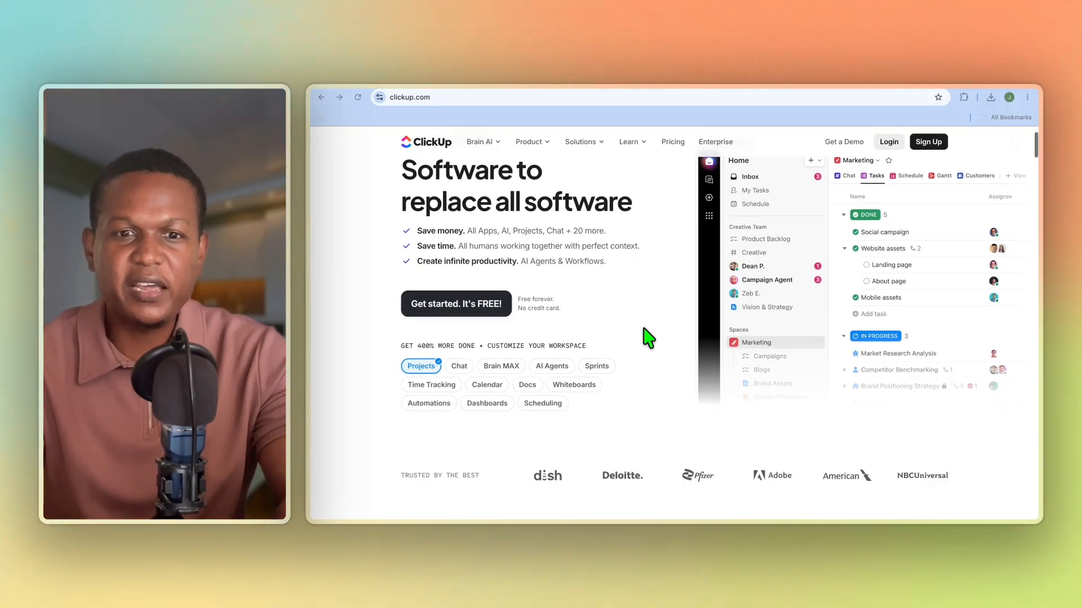
{"action": "scroll", "coordinate": [648, 338], "scroll_direction": "down", "scroll_amount": 1}
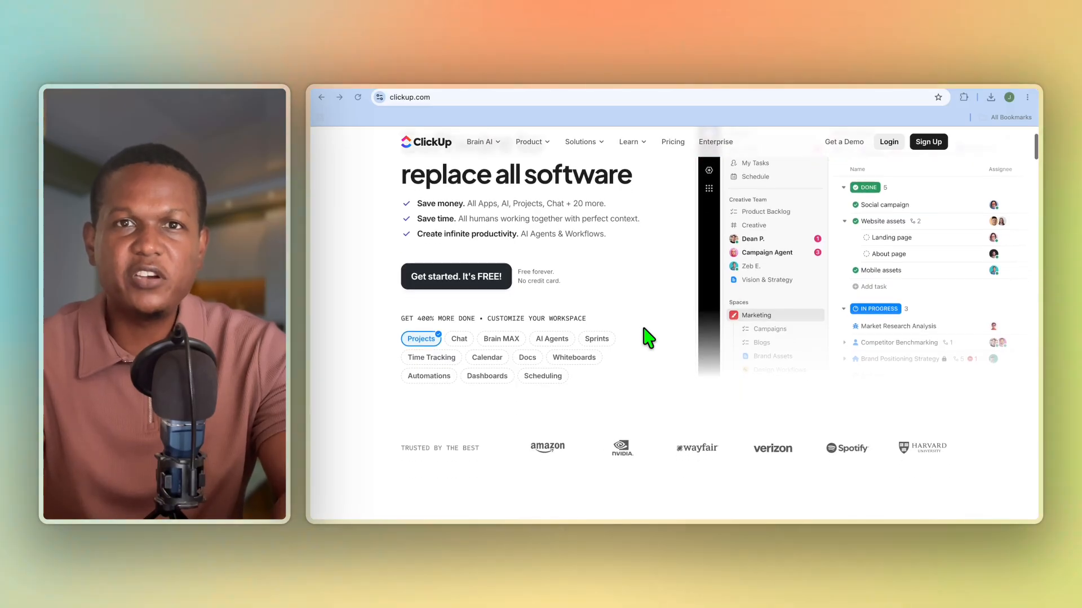
{"action": "scroll", "coordinate": [648, 338], "scroll_direction": "down", "scroll_amount": 1}
{"action": "scroll", "coordinate": [647, 338], "scroll_direction": "down", "scroll_amount": 1}
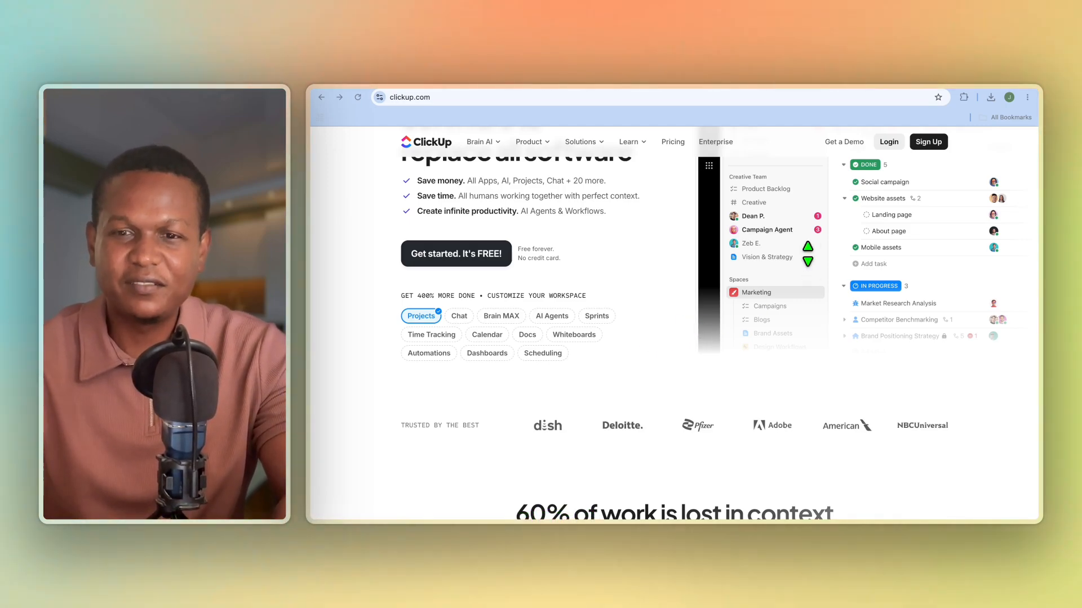
{"action": "scroll", "coordinate": [808, 254], "scroll_direction": "up", "scroll_amount": 3}
{"action": "scroll", "coordinate": [486, 343], "scroll_direction": "down", "scroll_amount": 3}
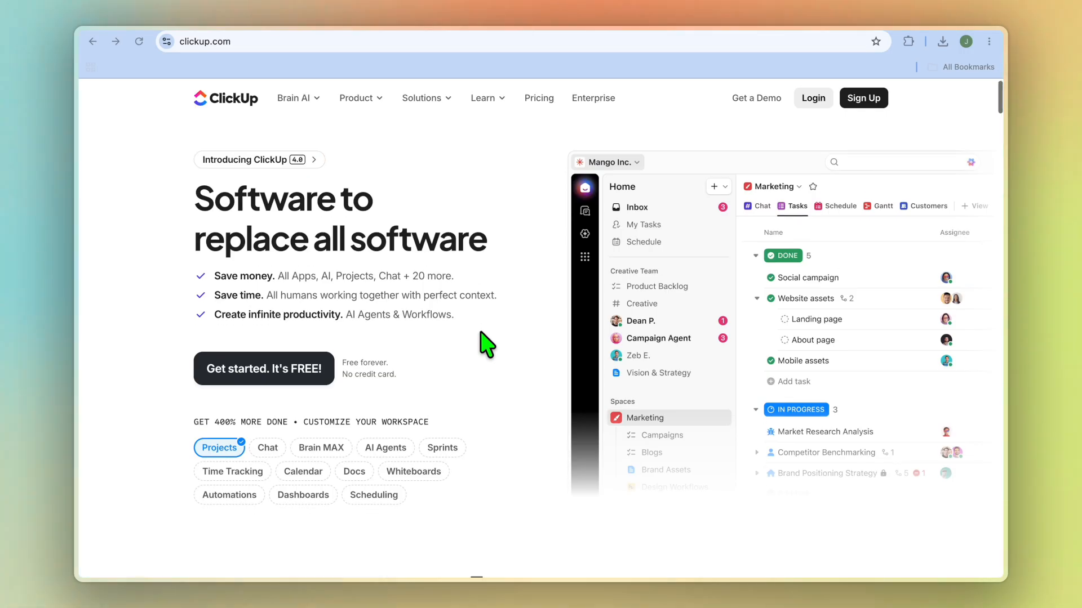
{"action": "scroll", "coordinate": [485, 343], "scroll_direction": "down", "scroll_amount": 1}
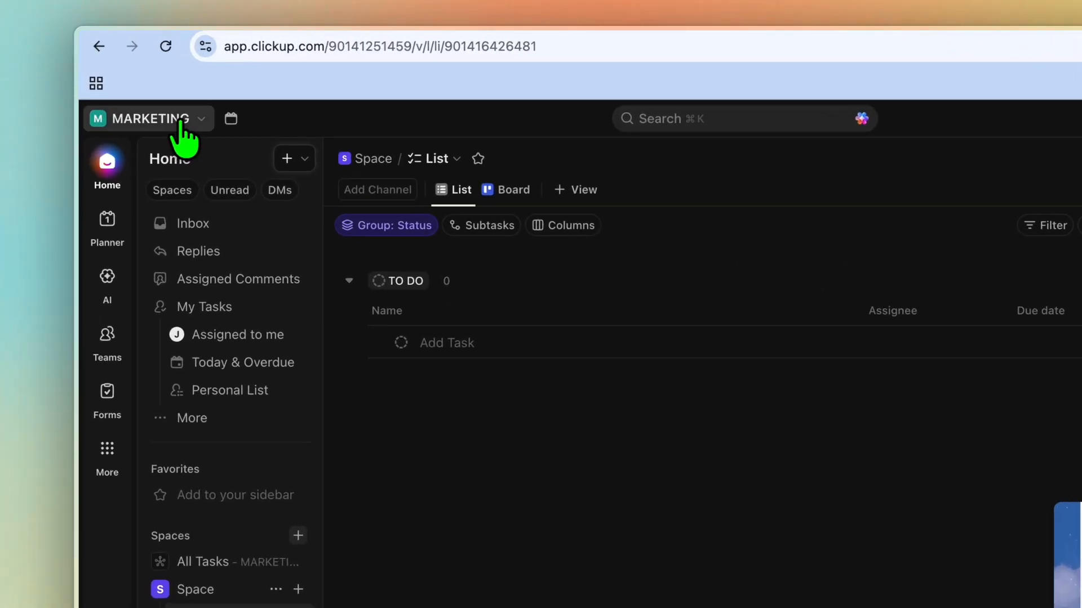
Step: View the MARKETING workspace's options and the contents of its OPERATIONS space
{"action": "left_click", "coordinate": [150, 94]}
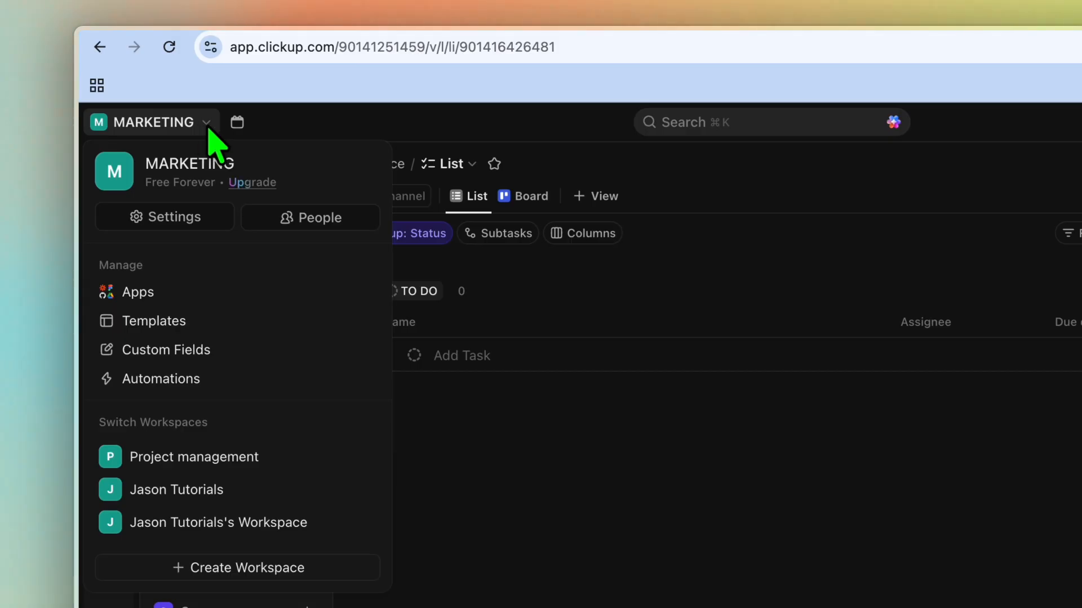
{"action": "left_click", "coordinate": [209, 124]}
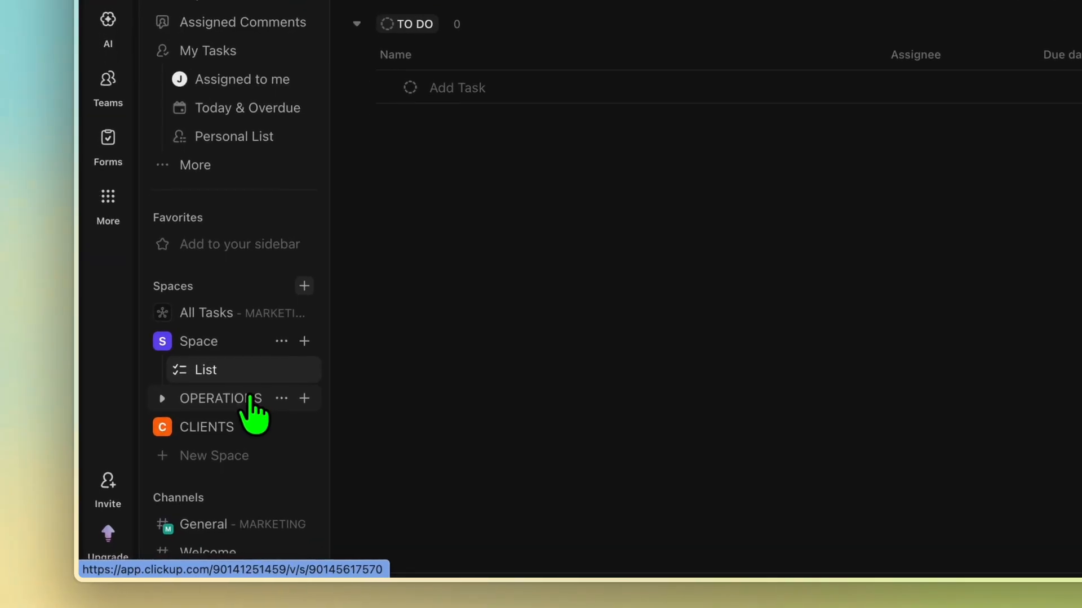
{"action": "left_click", "coordinate": [249, 399]}
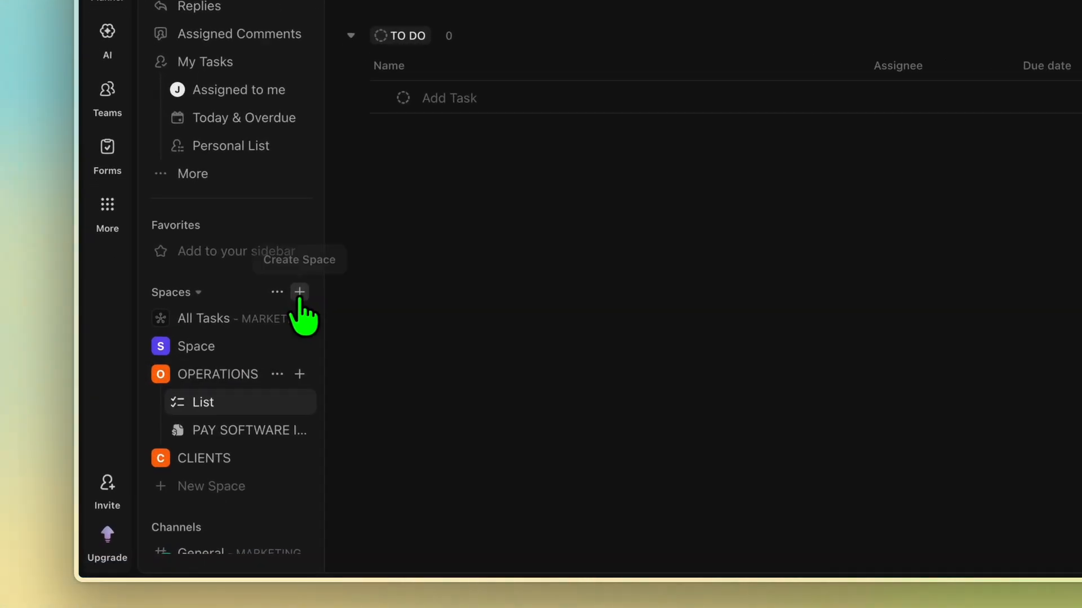
Step: Create a space named MARKETING with the Starter workflow and its default settings
{"action": "left_click", "coordinate": [299, 292]}
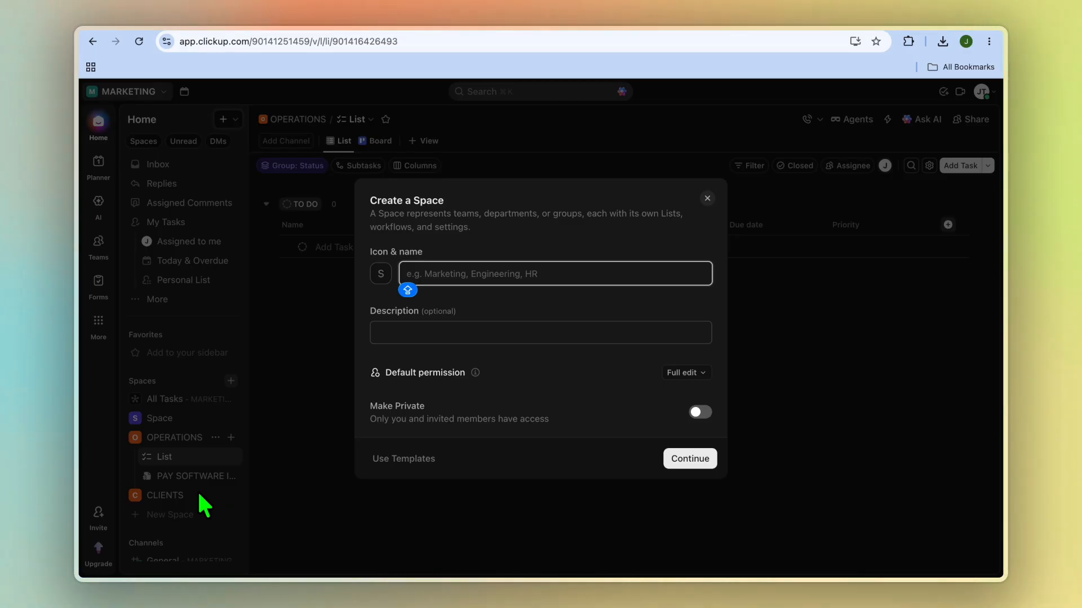
{"action": "type", "text": "MAR"}
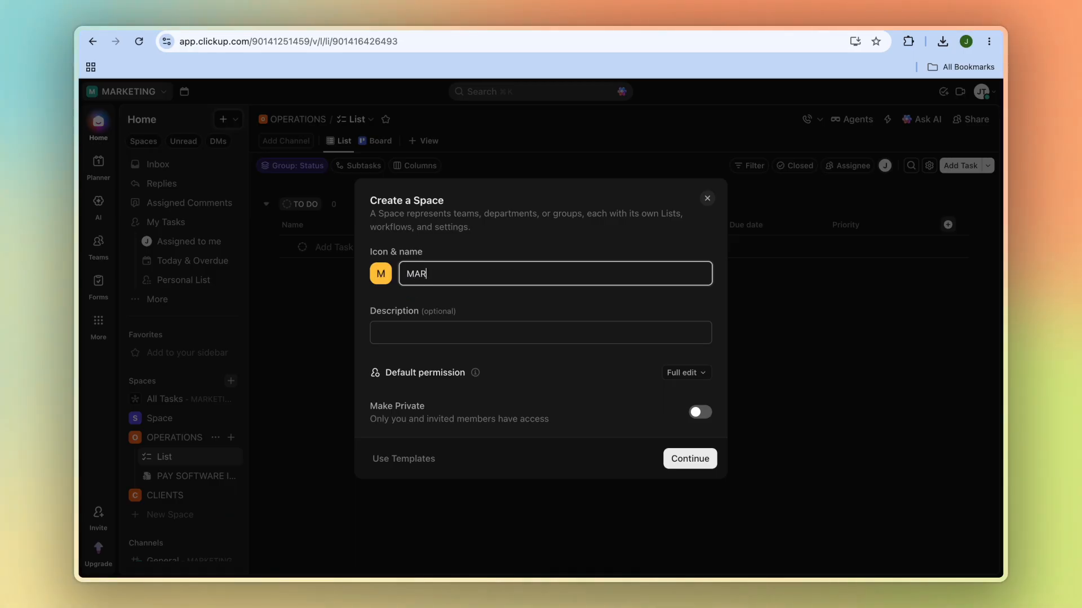
{"action": "type", "text": "KETING"}
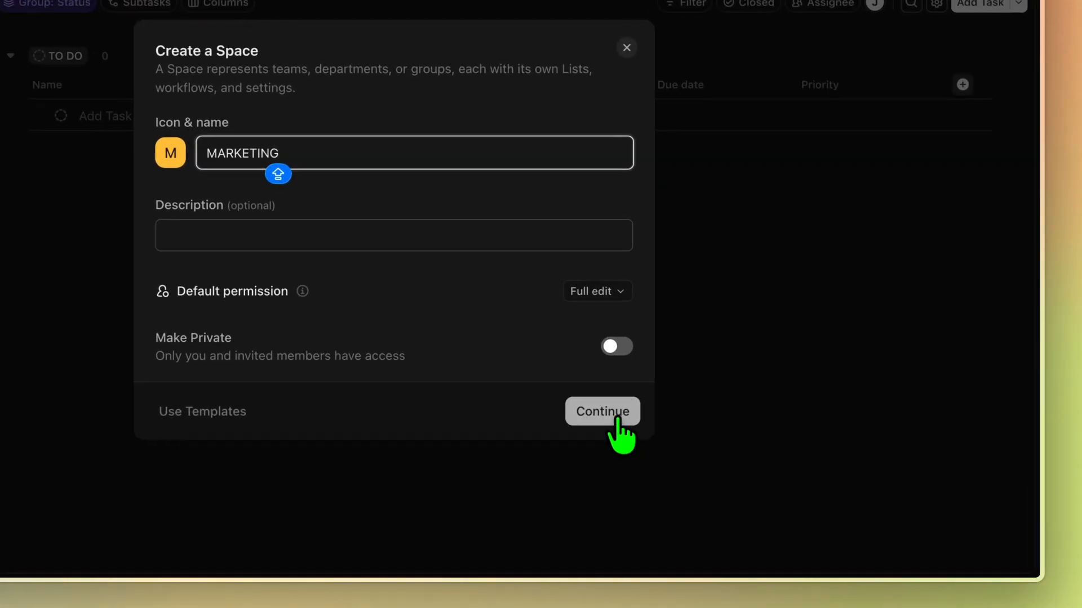
{"action": "left_click", "coordinate": [697, 461]}
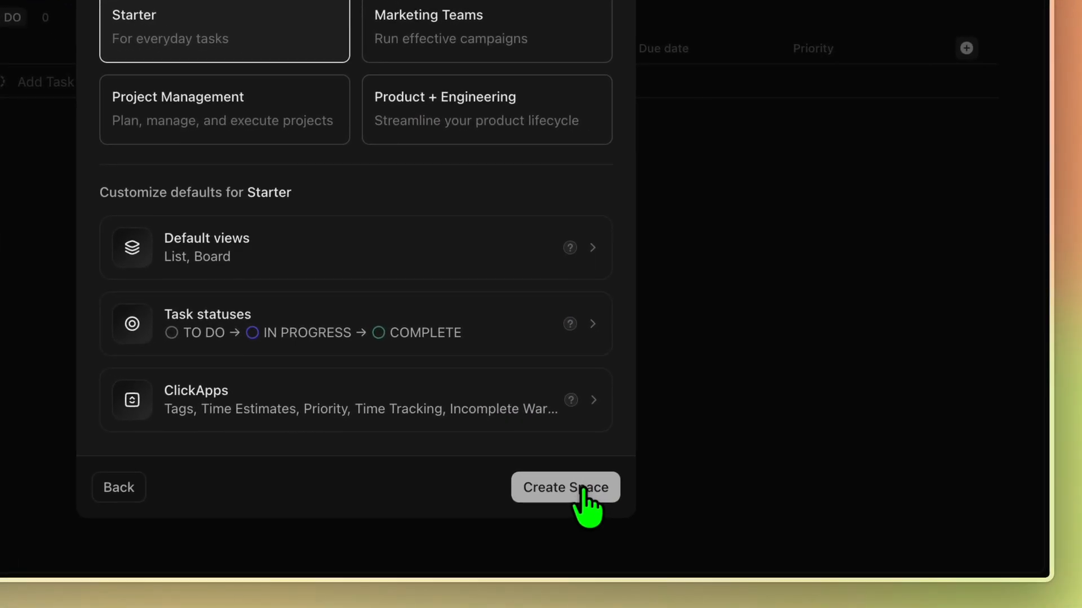
{"action": "left_click", "coordinate": [625, 558]}
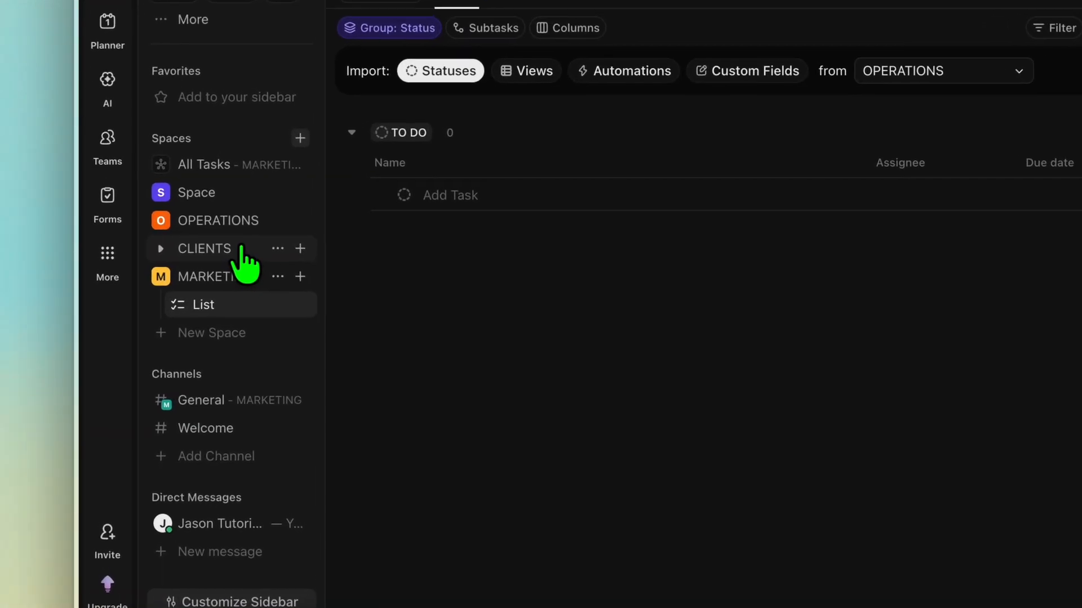
Step: Create a list named after the client in the CLIENTS space and apply all AI-suggested list settings
{"action": "left_click", "coordinate": [189, 316]}
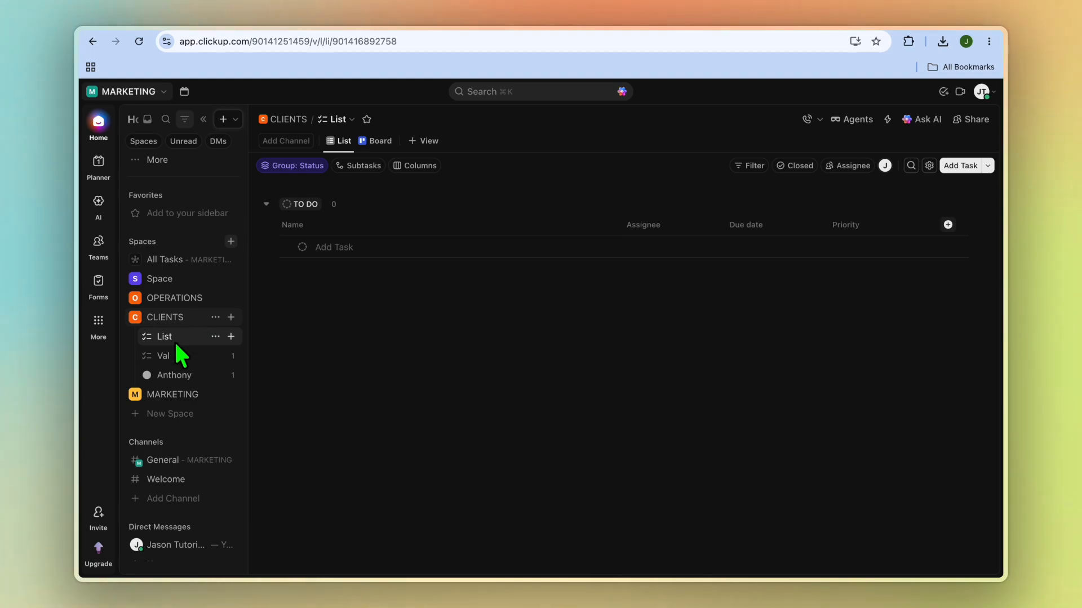
{"action": "left_click", "coordinate": [230, 337]}
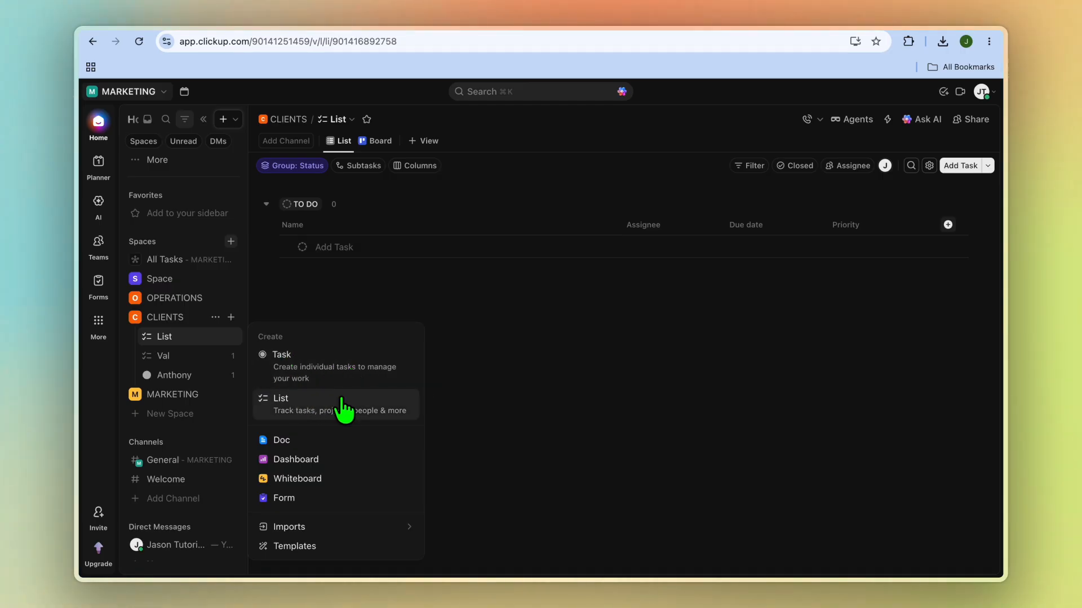
{"action": "left_click", "coordinate": [322, 404]}
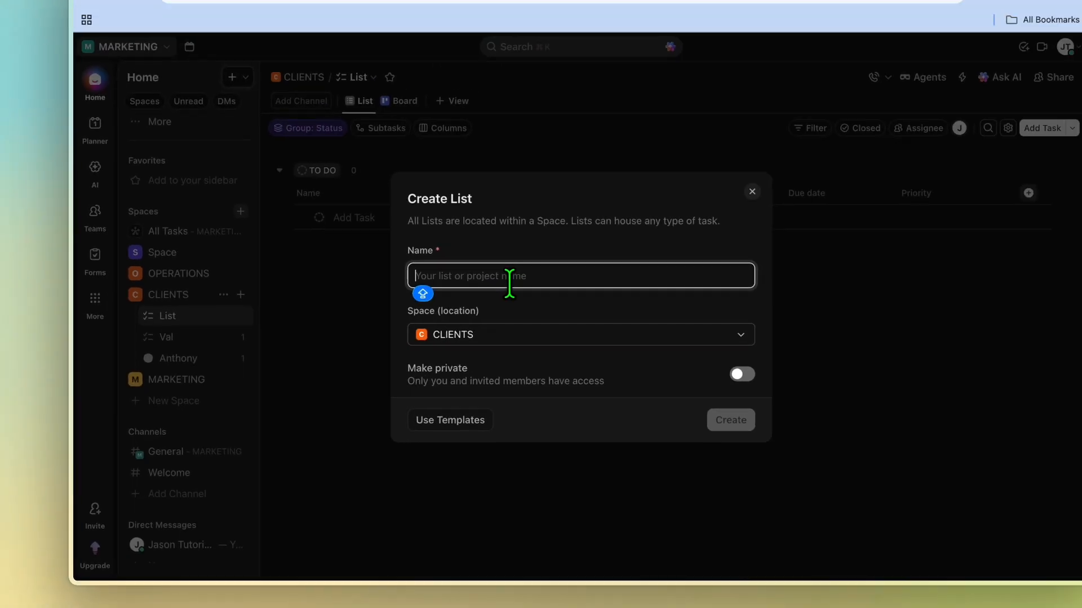
{"action": "type", "text": "OMAR"}
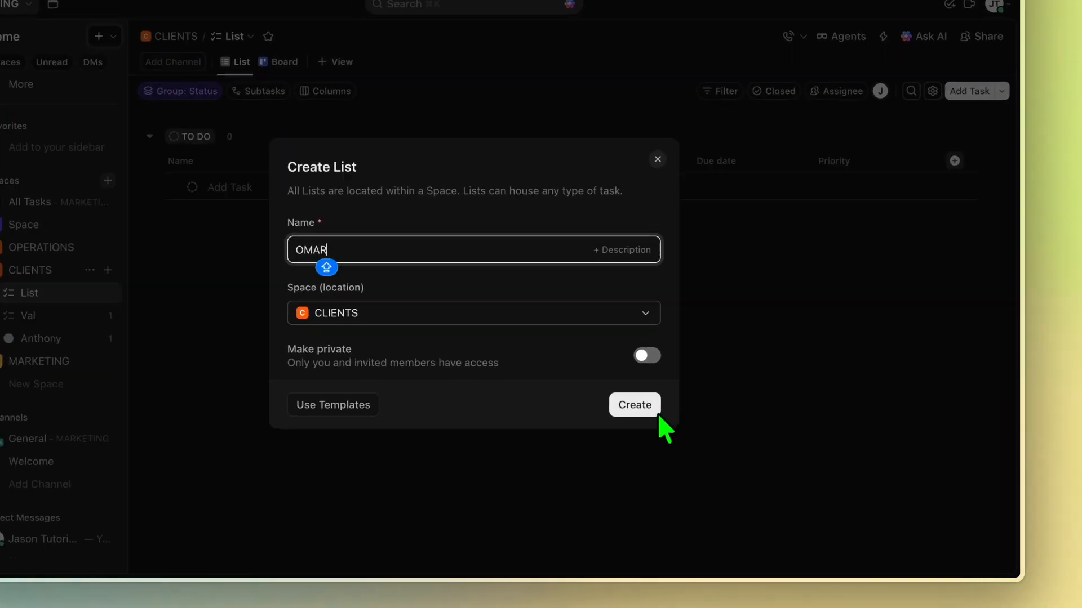
{"action": "left_click", "coordinate": [677, 431]}
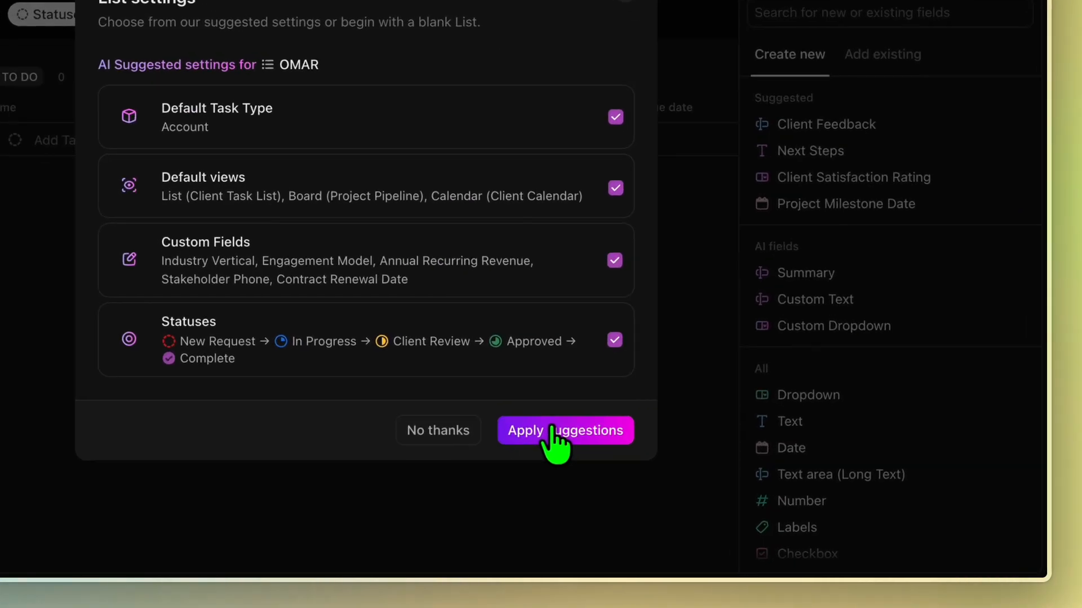
{"action": "left_click", "coordinate": [668, 479]}
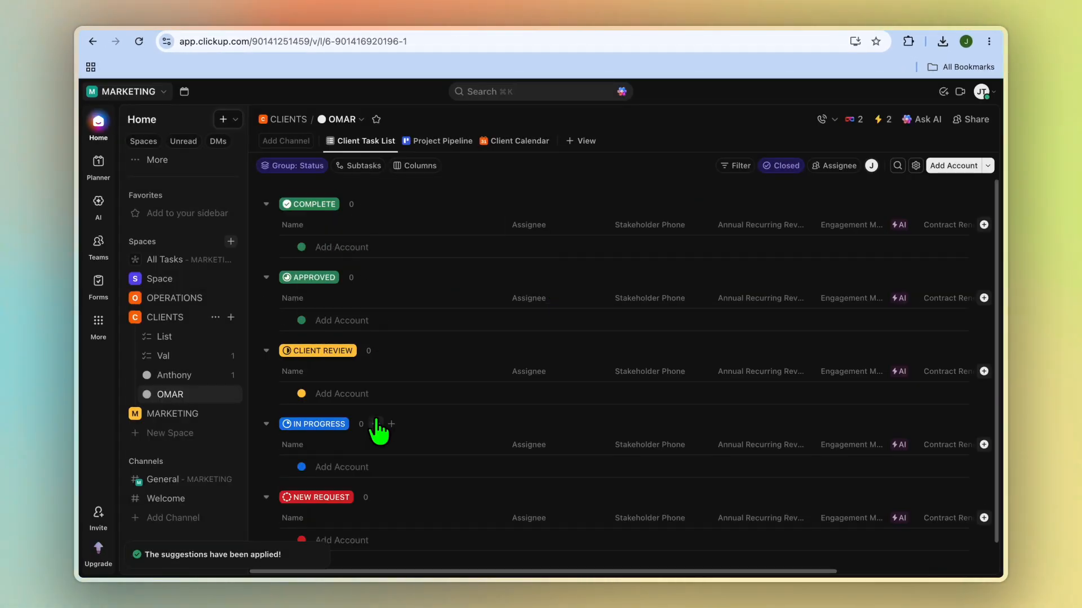
Step: Add an account named FB CAMPAIGN under the NEW REQUEST status and dismiss the notification
{"action": "scroll", "coordinate": [379, 431], "scroll_direction": "down", "scroll_amount": 1}
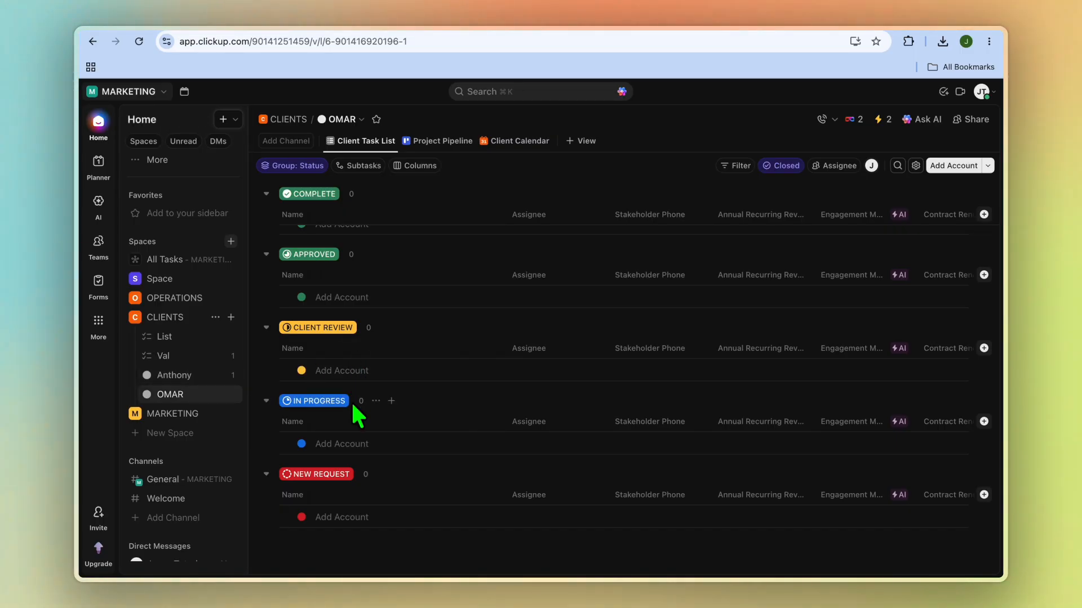
{"action": "left_click", "coordinate": [345, 516]}
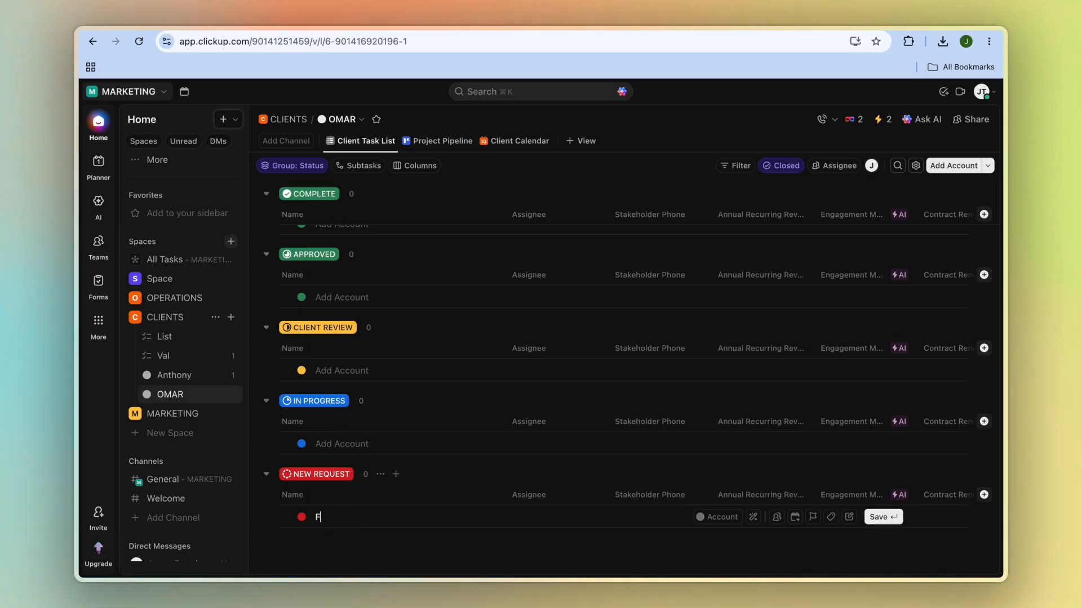
{"action": "type", "text": "CA"}
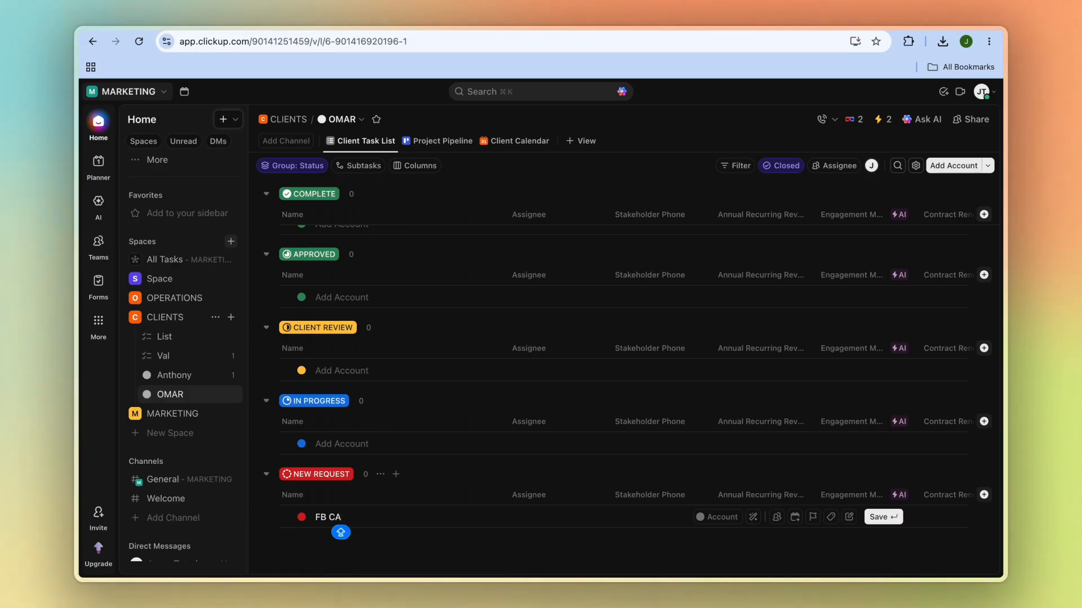
{"action": "type", "text": "MPAIGN"}
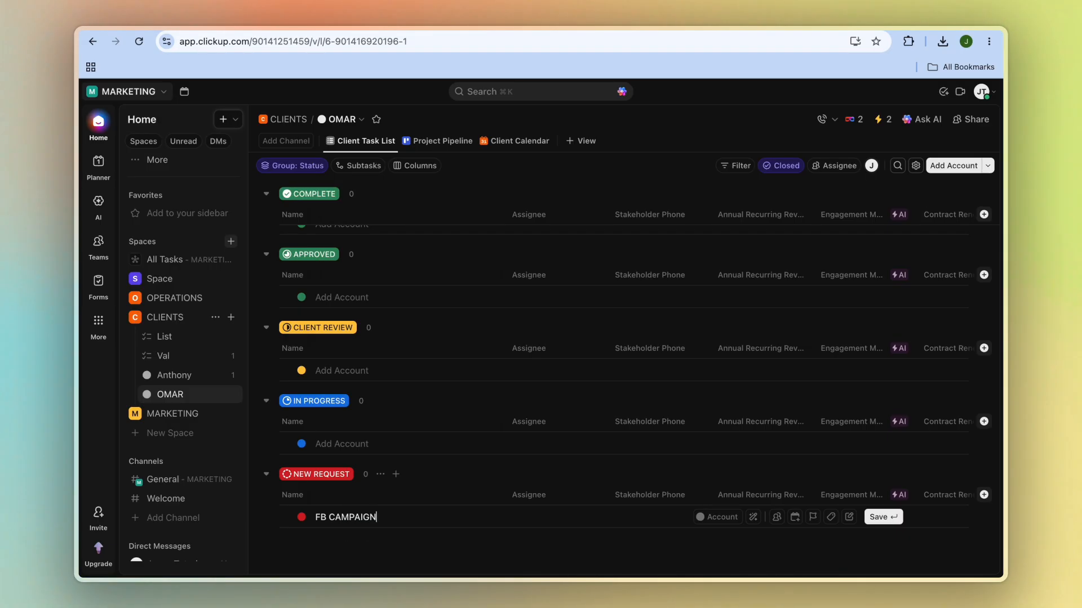
{"action": "key", "text": "Return"}
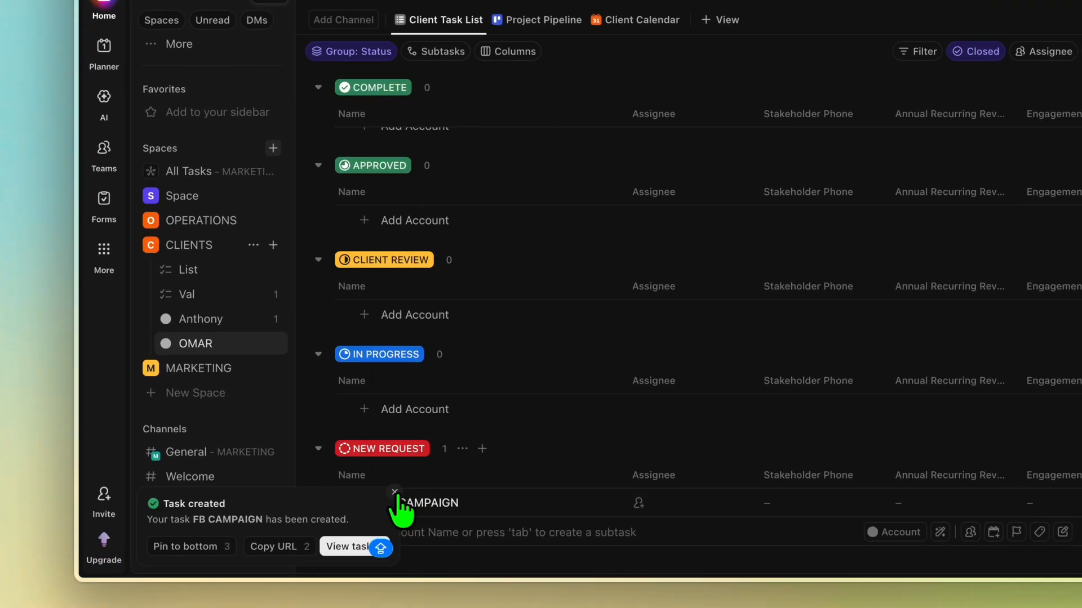
{"action": "key", "text": "Escape"}
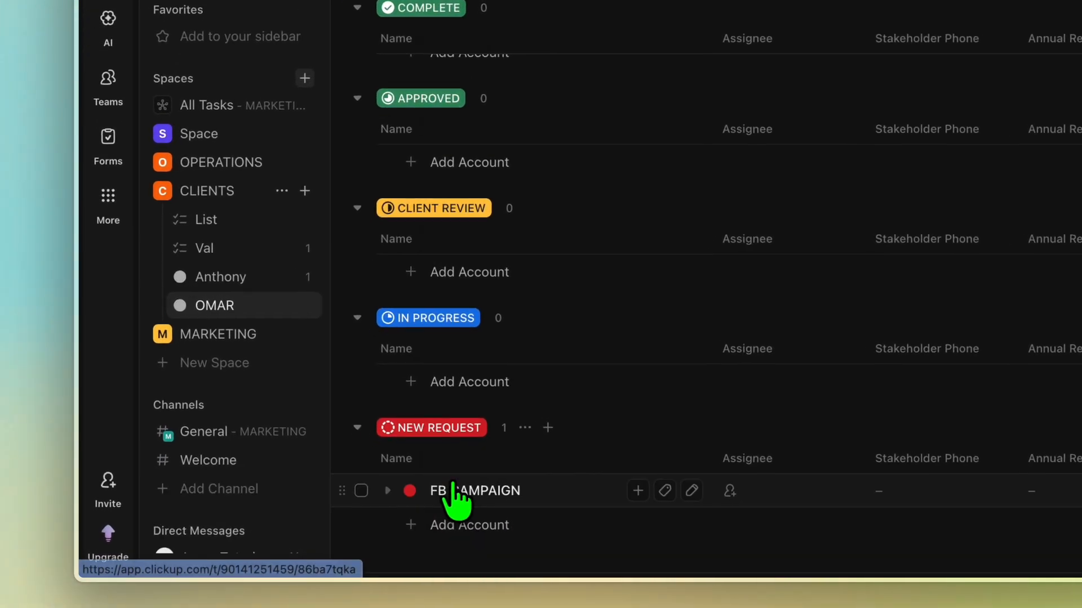
Step: Open the FB CAMPAIGN account and inspect the settings of its Annual Recurring Revenue field without changing them
{"action": "left_click", "coordinate": [500, 496]}
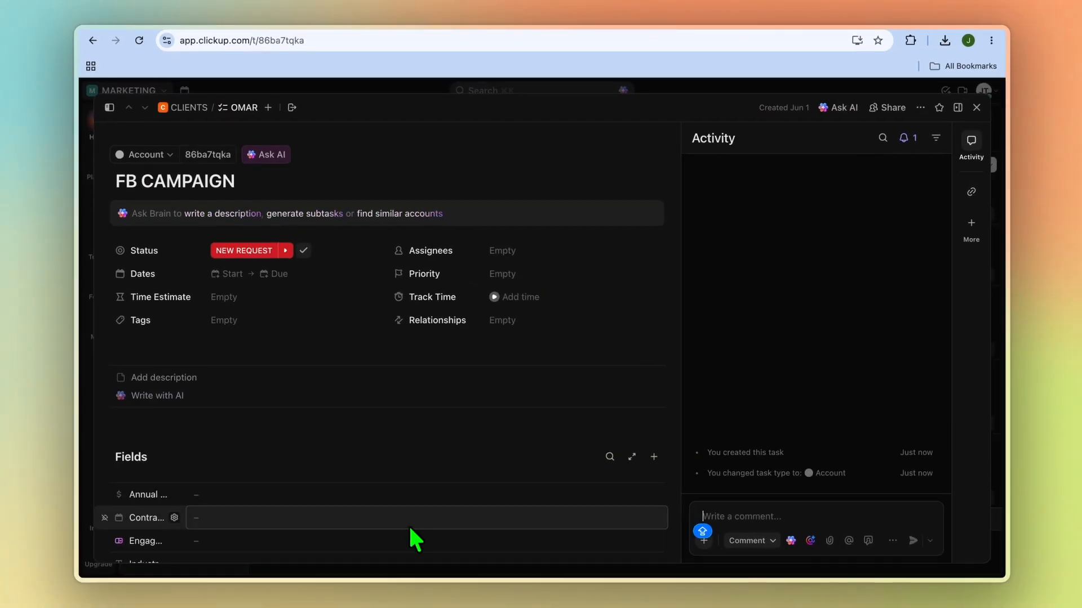
{"action": "scroll", "coordinate": [414, 539], "scroll_direction": "down", "scroll_amount": 3}
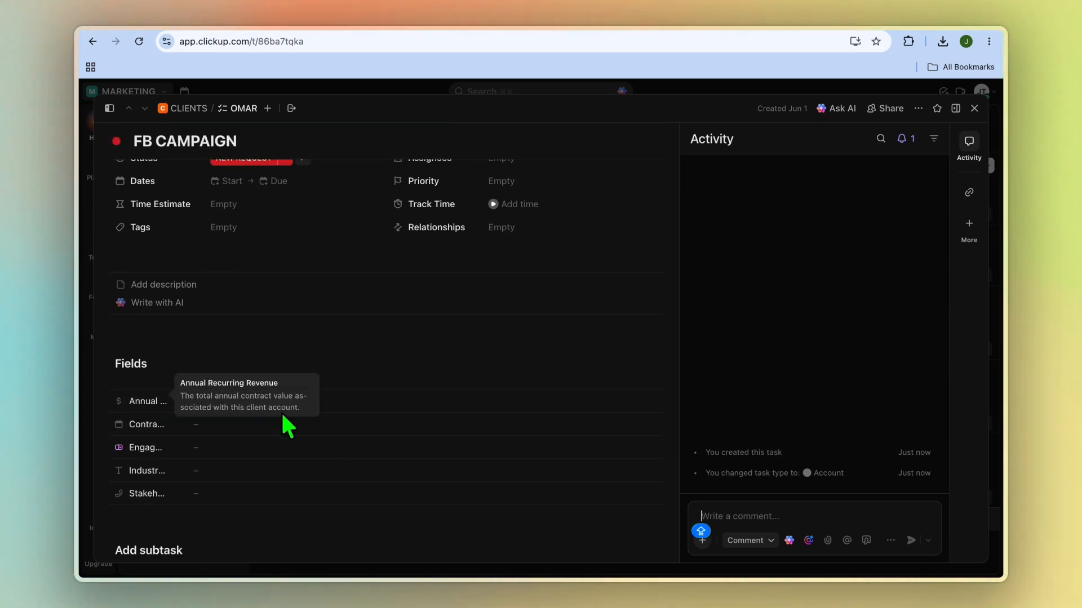
{"action": "left_click", "coordinate": [337, 401]}
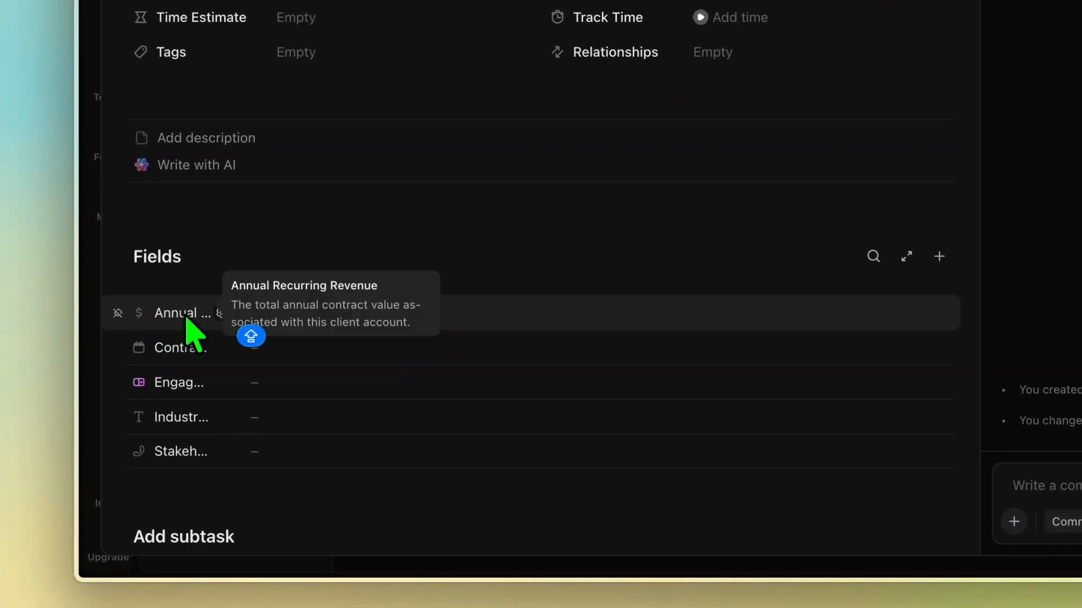
{"action": "left_click", "coordinate": [222, 313]}
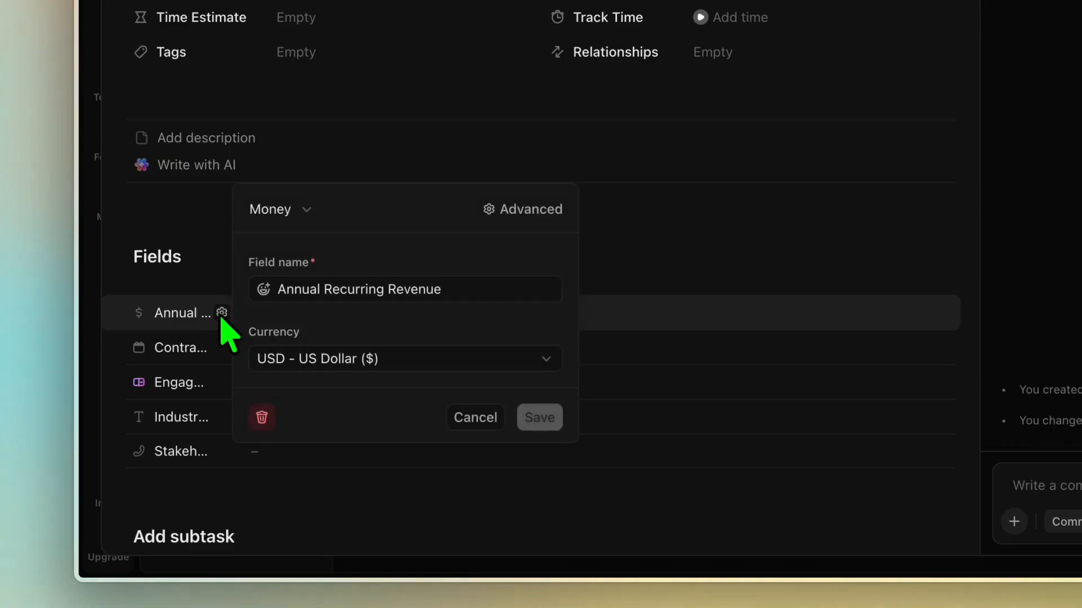
{"action": "left_click", "coordinate": [380, 290]}
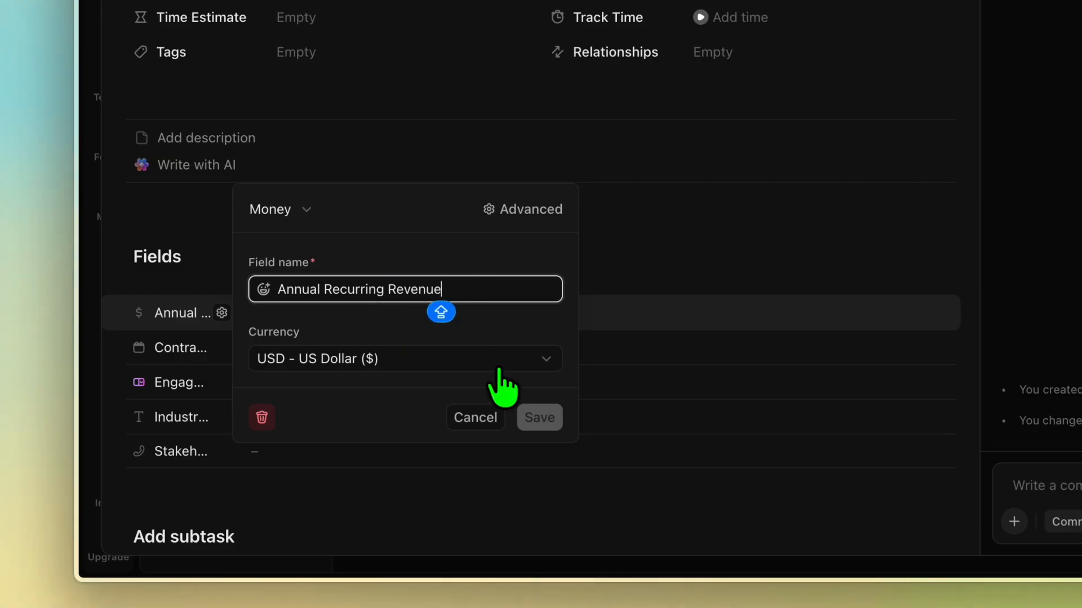
{"action": "left_click", "coordinate": [476, 420]}
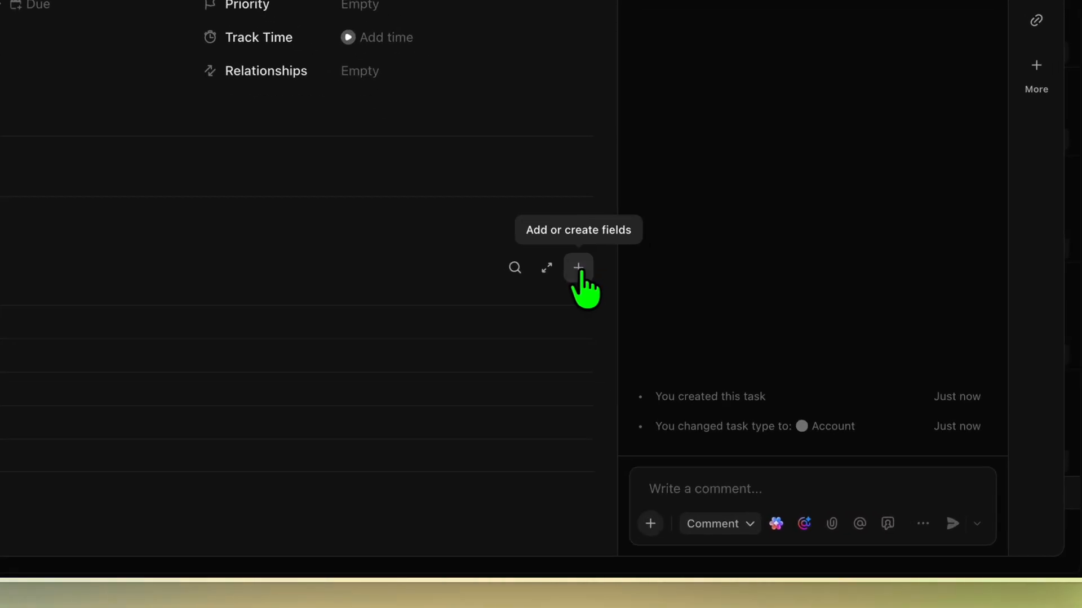
Step: View the available custom field types and the setup options for a new Text field without creating it
{"action": "left_click", "coordinate": [652, 364]}
{"action": "left_click", "coordinate": [505, 189]}
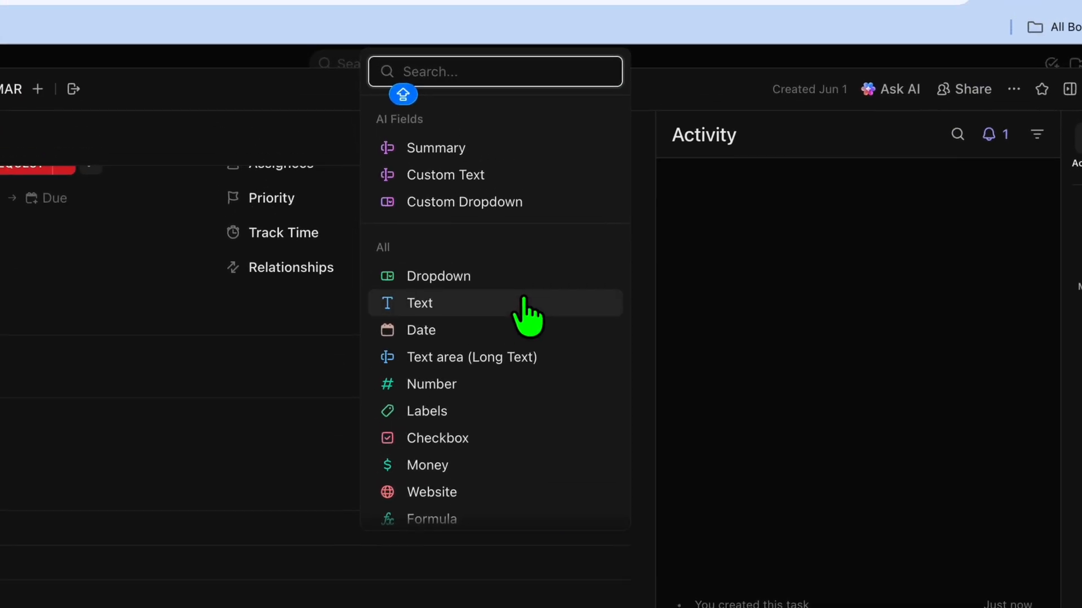
{"action": "left_click", "coordinate": [478, 87]}
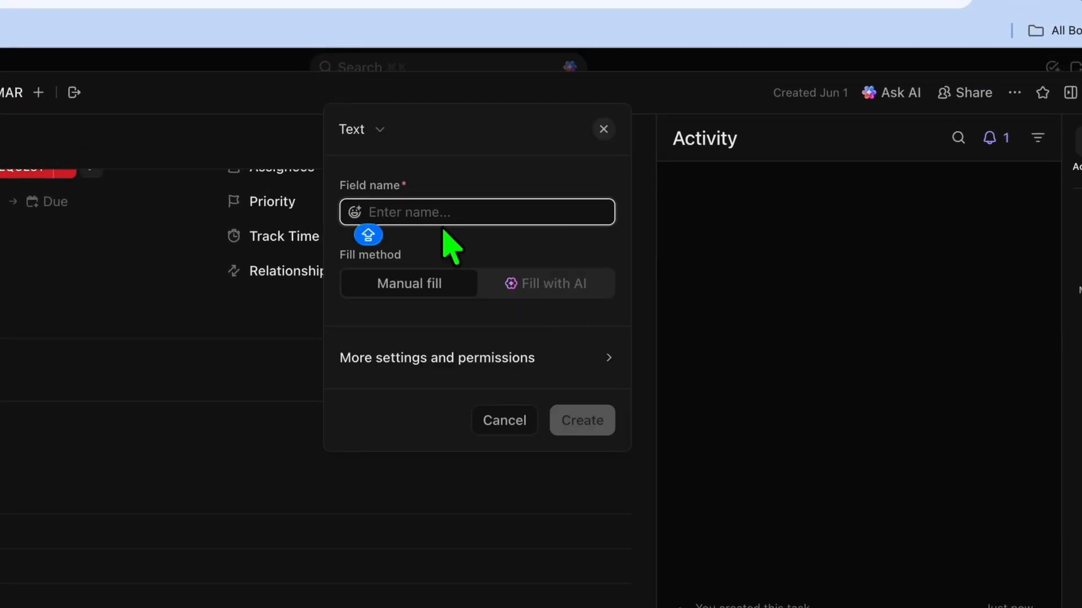
{"action": "left_click", "coordinate": [506, 420]}
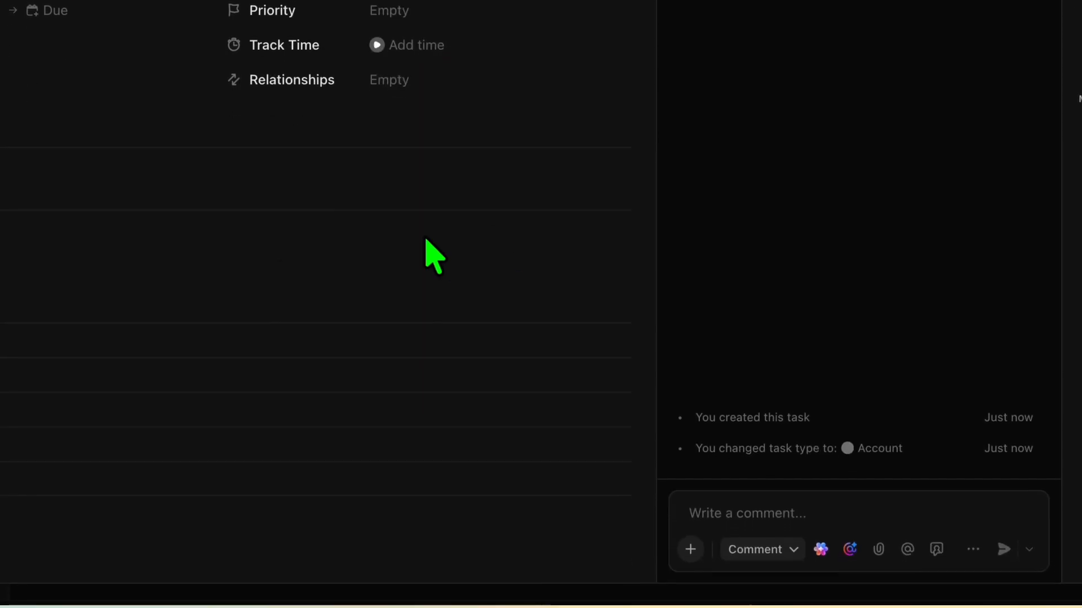
Step: Review the FB CAMPAIGN account's custom fields and its subtask, checklist and attachment sections
{"action": "scroll", "coordinate": [279, 270], "scroll_direction": "down", "scroll_amount": 5}
{"action": "scroll", "coordinate": [277, 315], "scroll_direction": "up", "scroll_amount": 5}
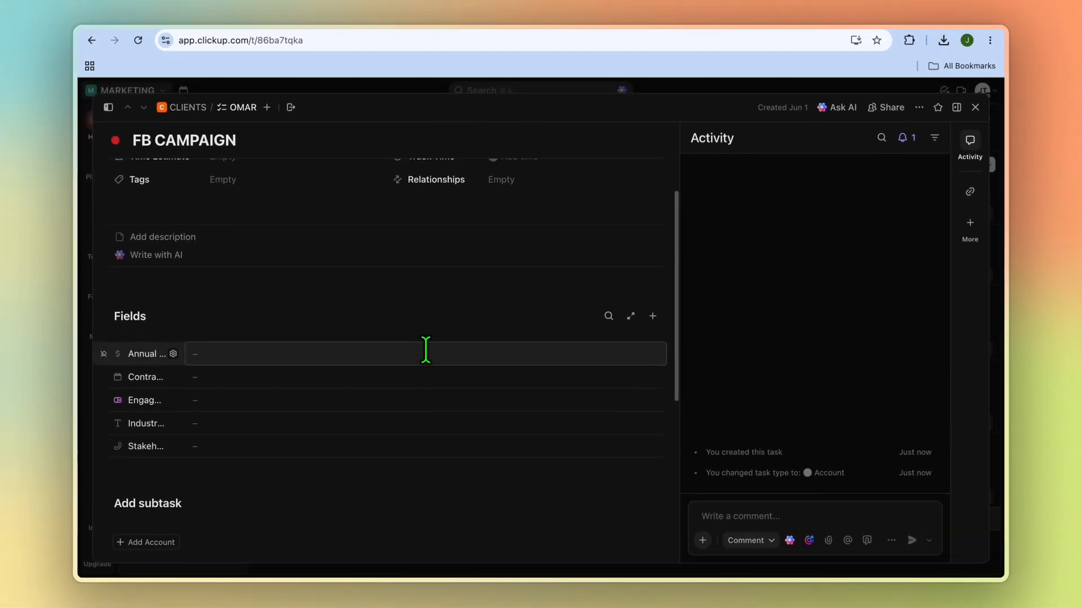
{"action": "scroll", "coordinate": [427, 358], "scroll_direction": "down", "scroll_amount": 4}
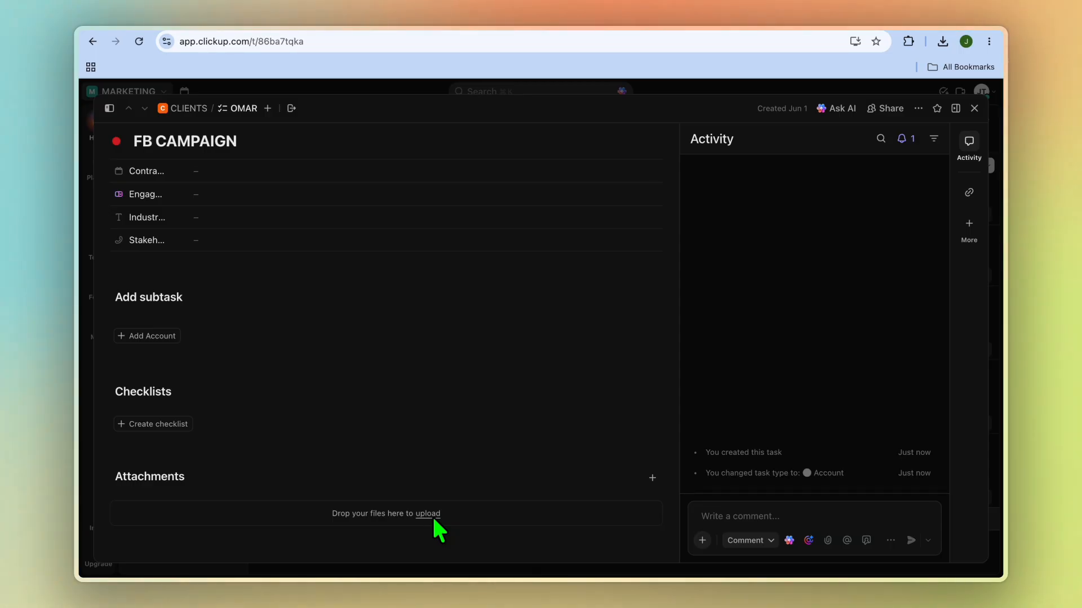
{"action": "scroll", "coordinate": [435, 521], "scroll_direction": "down", "scroll_amount": 1}
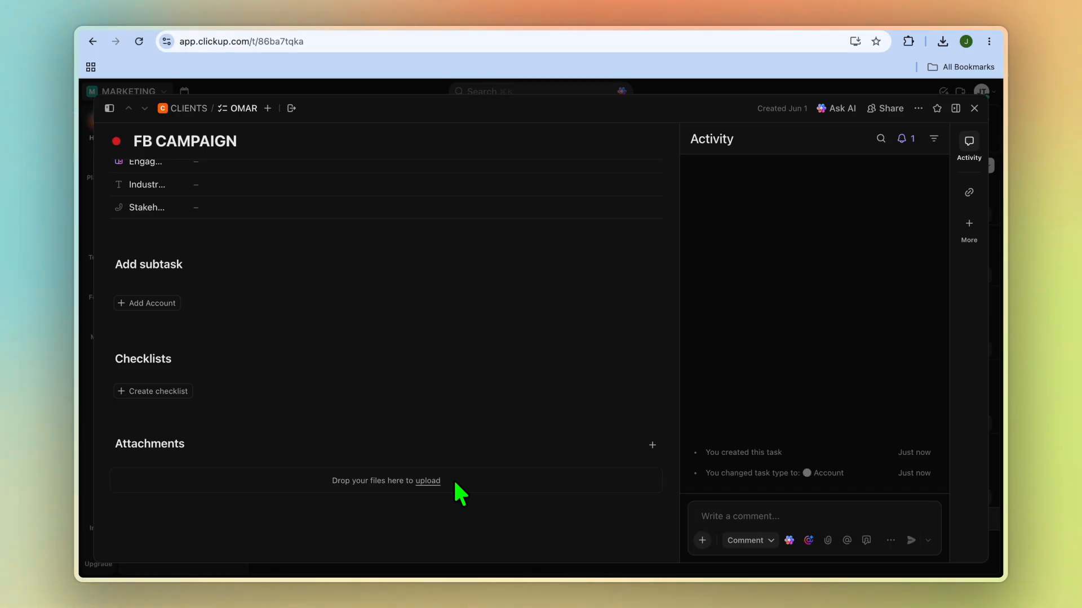
{"action": "scroll", "coordinate": [456, 484], "scroll_direction": "up", "scroll_amount": 5}
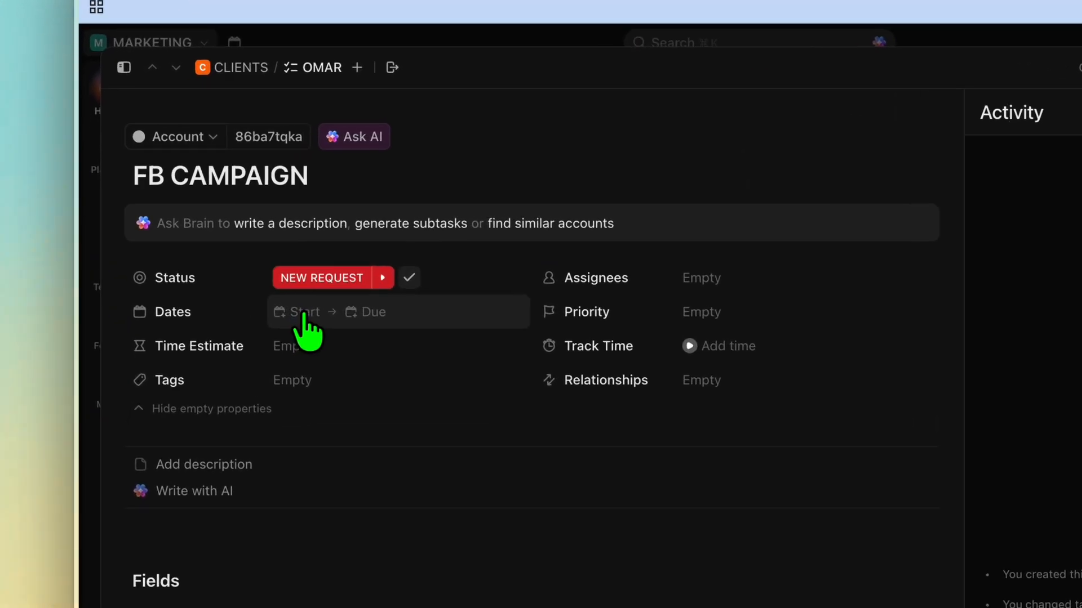
Step: Set the FB CAMPAIGN account's start date to Saturday, June 6 and its due date to 6/8/26
{"action": "left_click", "coordinate": [232, 276]}
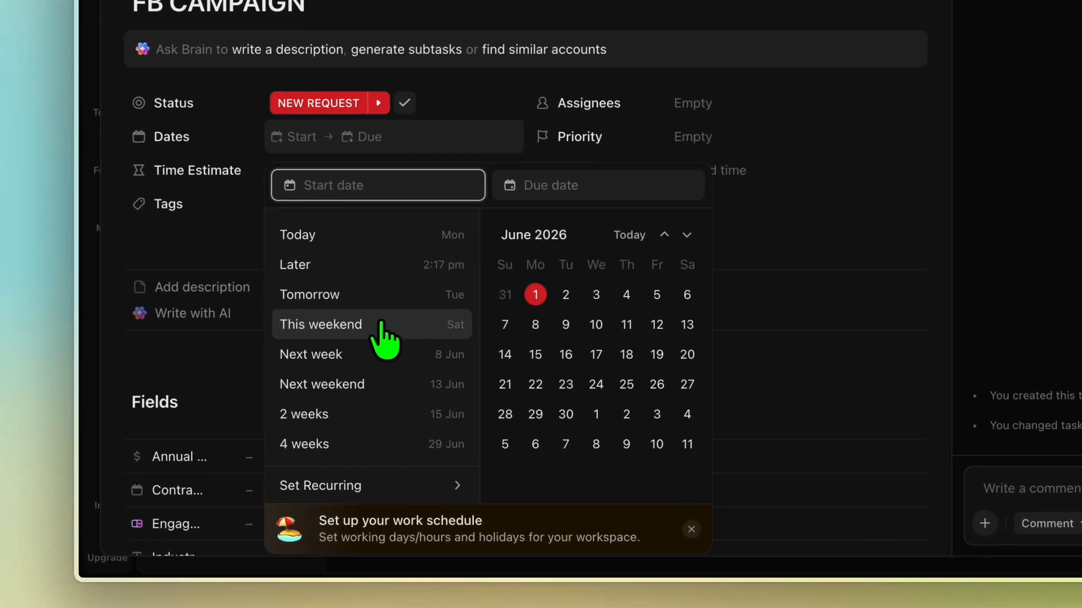
{"action": "left_click", "coordinate": [314, 404]}
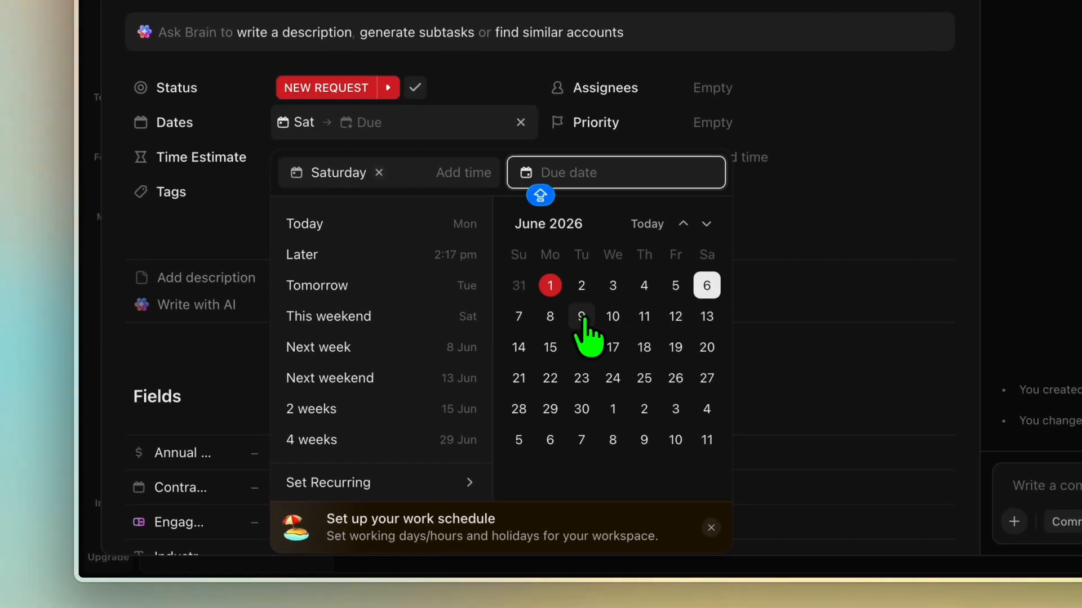
{"action": "left_click", "coordinate": [549, 317]}
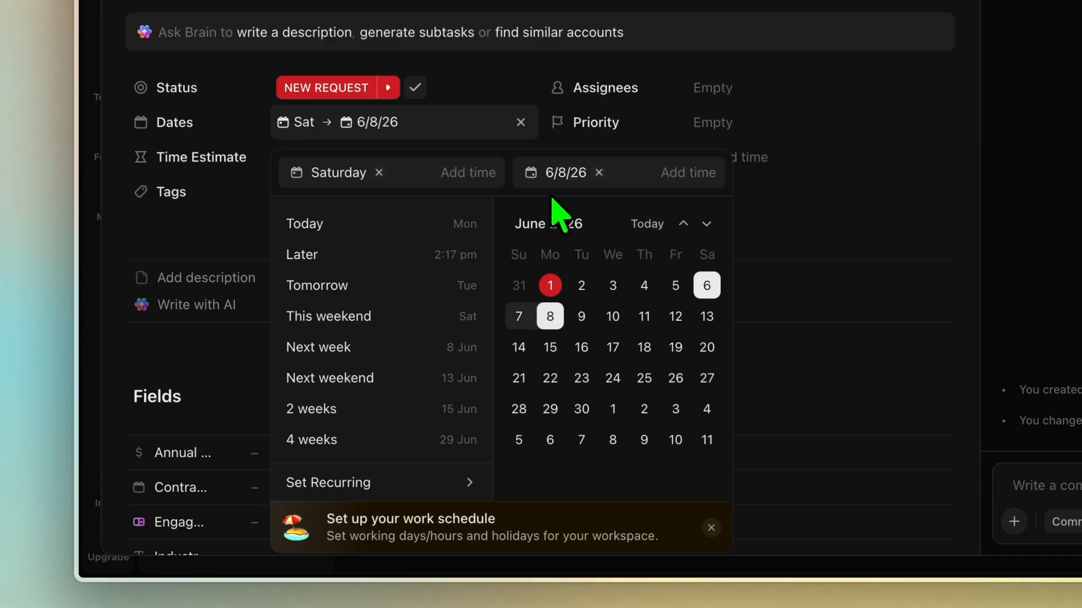
{"action": "left_click", "coordinate": [648, 317]}
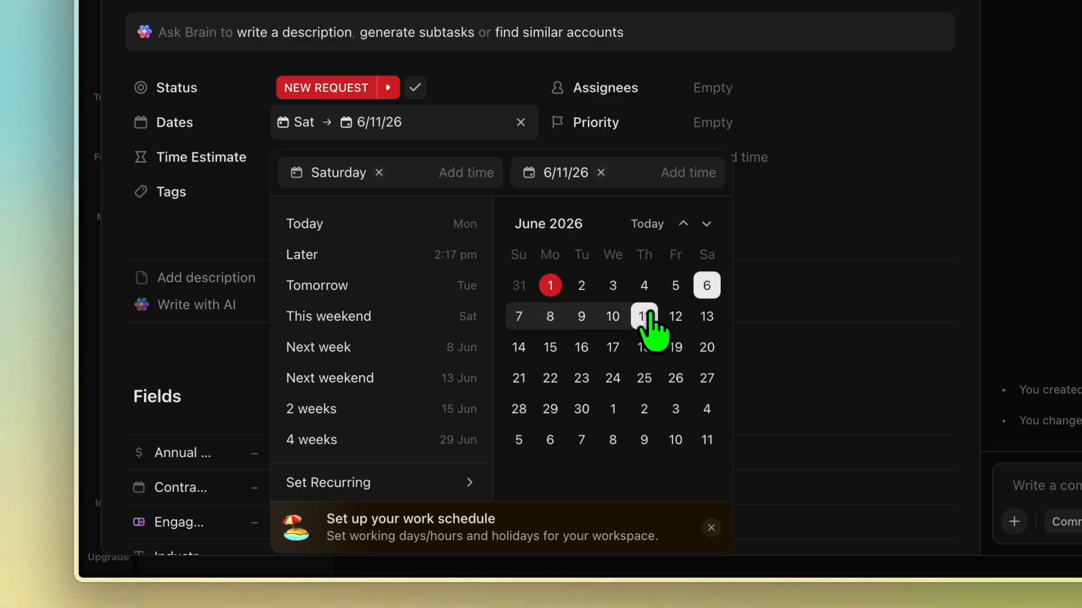
{"action": "left_click", "coordinate": [552, 315]}
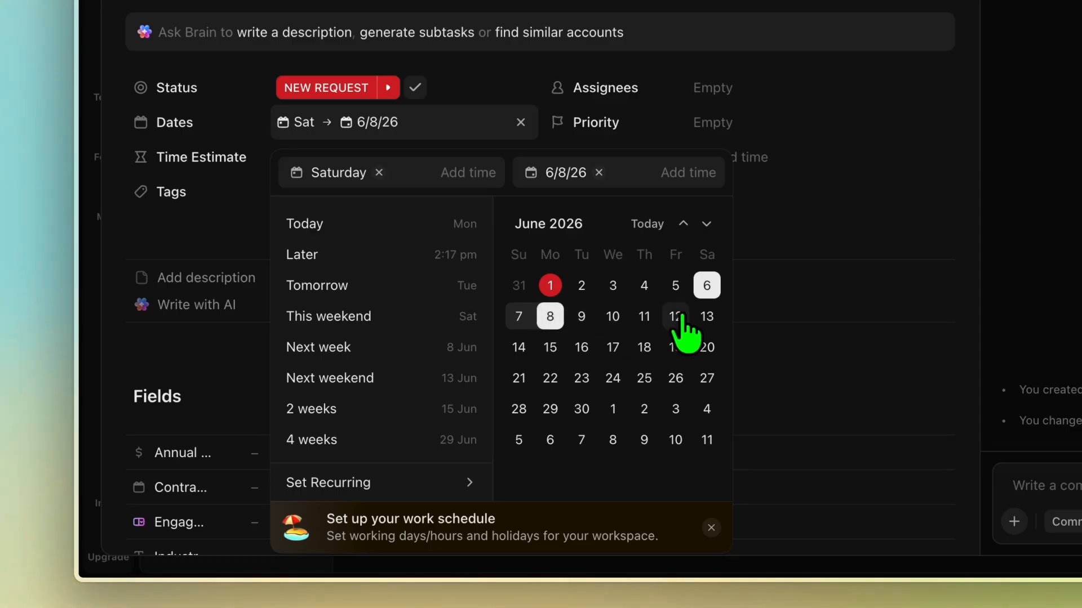
Step: View the start time options without choosing one, and clear the account's start and due dates
{"action": "left_click", "coordinate": [465, 174]}
{"action": "left_click", "coordinate": [465, 174]}
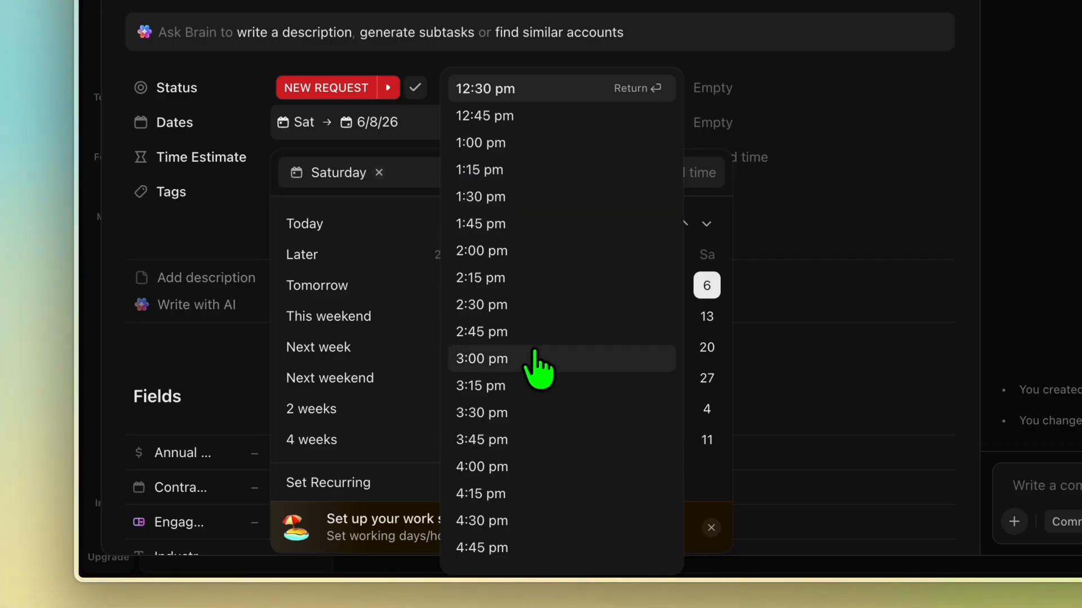
{"action": "left_click", "coordinate": [835, 273]}
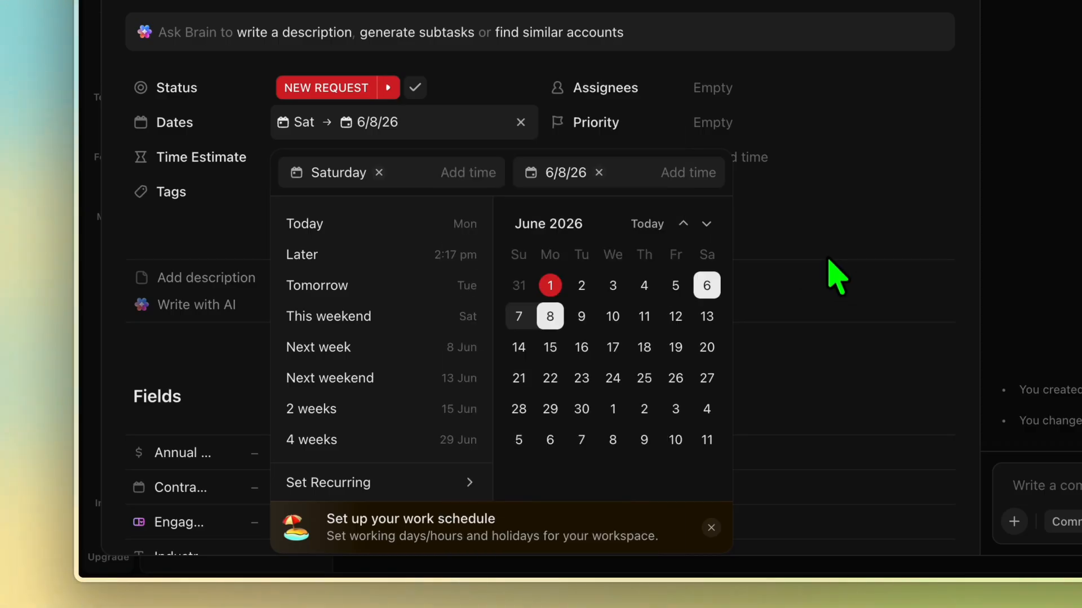
{"action": "left_click", "coordinate": [600, 173]}
{"action": "left_click", "coordinate": [519, 129]}
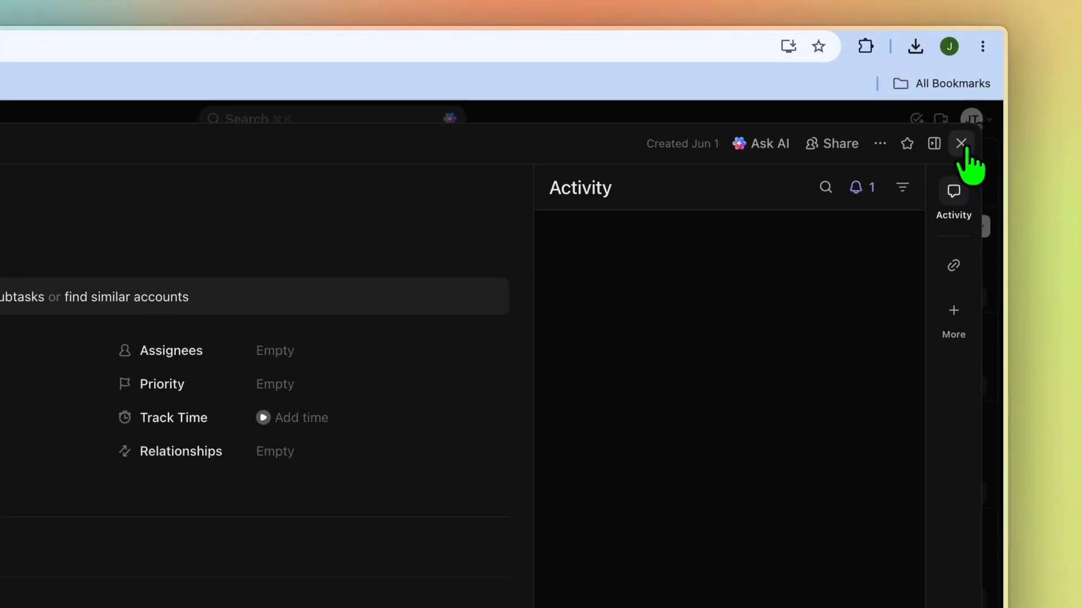
Step: Close the FB CAMPAIGN account and view the view types available for the client list without adding one
{"action": "left_click", "coordinate": [973, 108]}
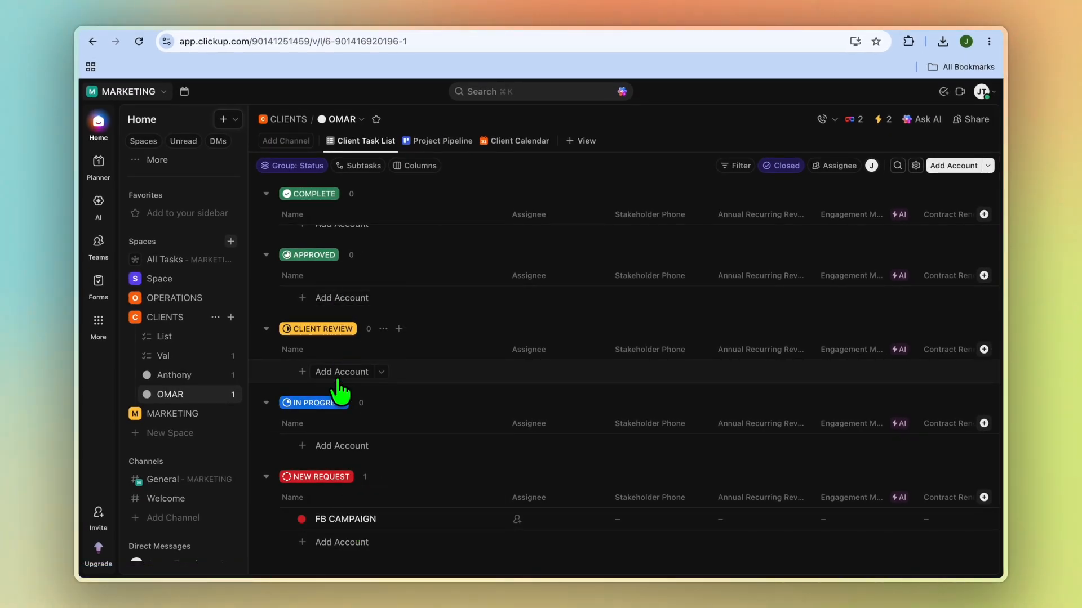
{"action": "scroll", "coordinate": [344, 388], "scroll_direction": "up", "scroll_amount": 1}
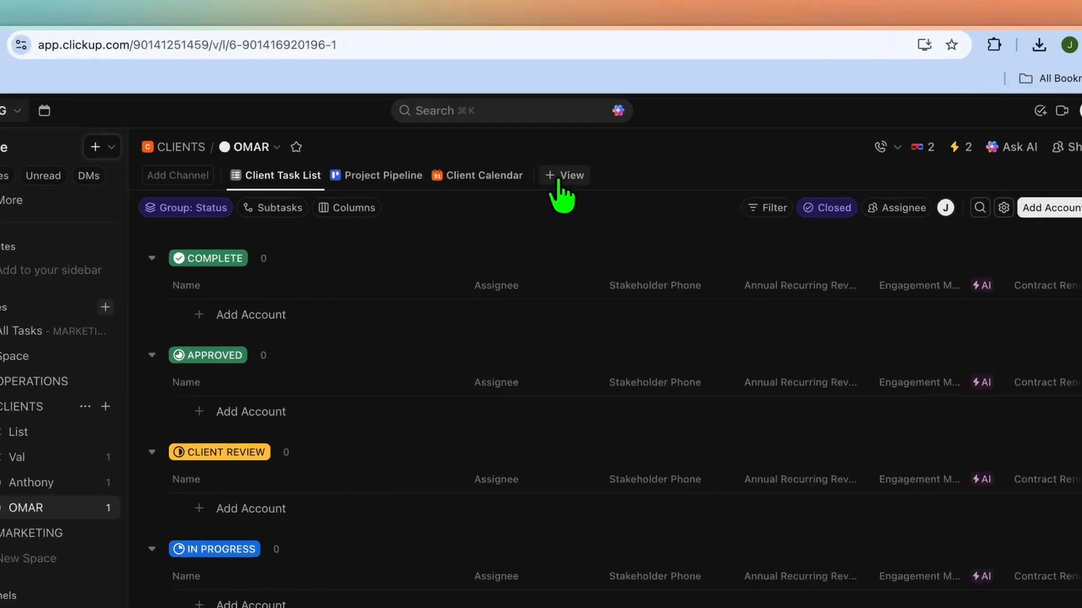
{"action": "left_click", "coordinate": [559, 179]}
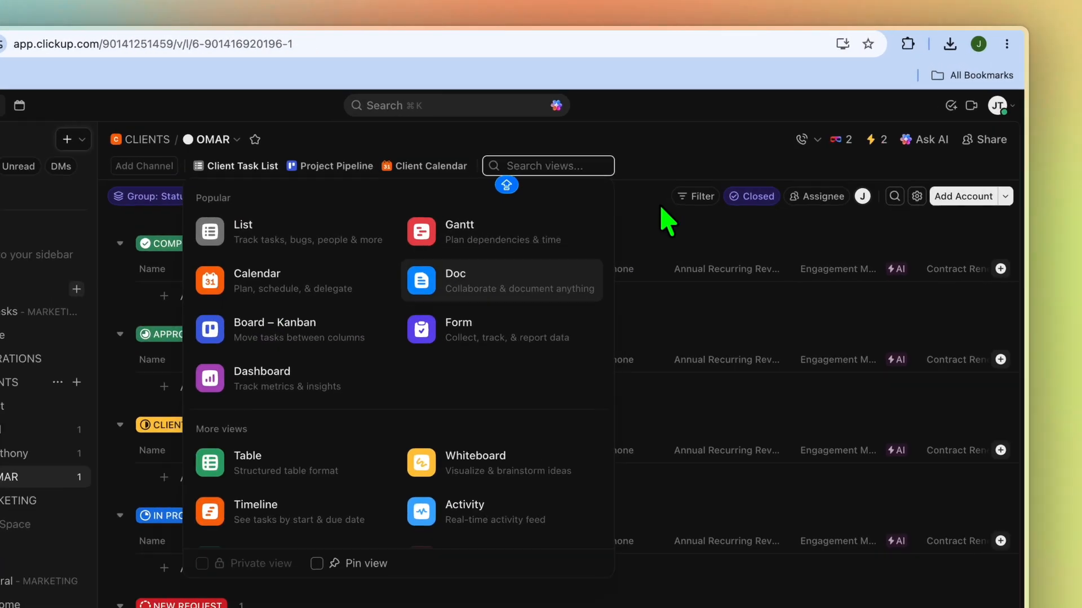
{"action": "left_click", "coordinate": [701, 180]}
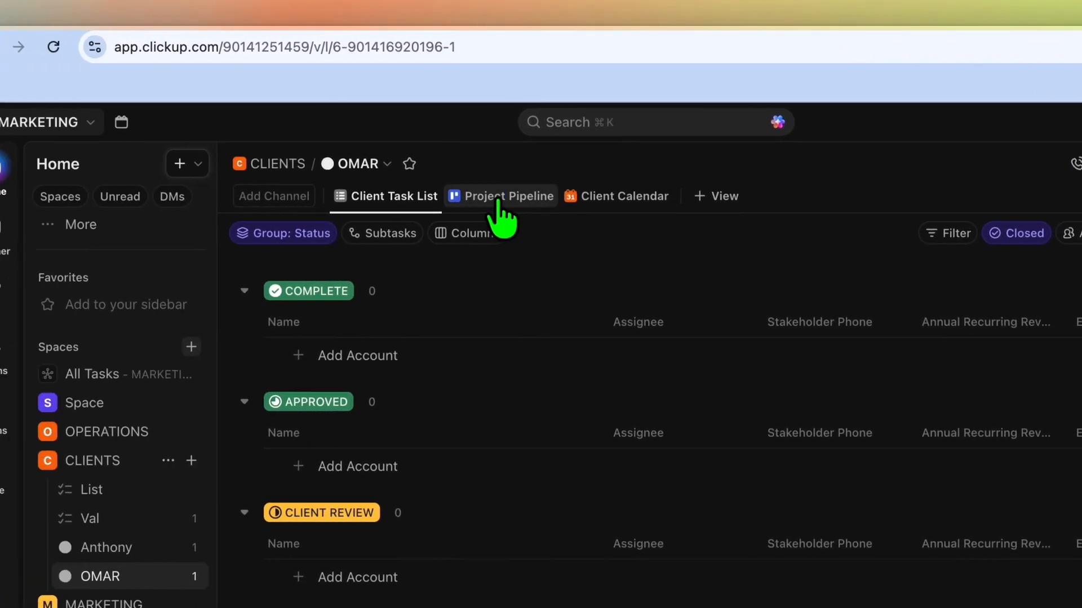
Step: In the Project Pipeline view, move the FB CAMPAIGN card to IN PROGRESS and on to CLIENT REVIEW
{"action": "left_click", "coordinate": [261, 196]}
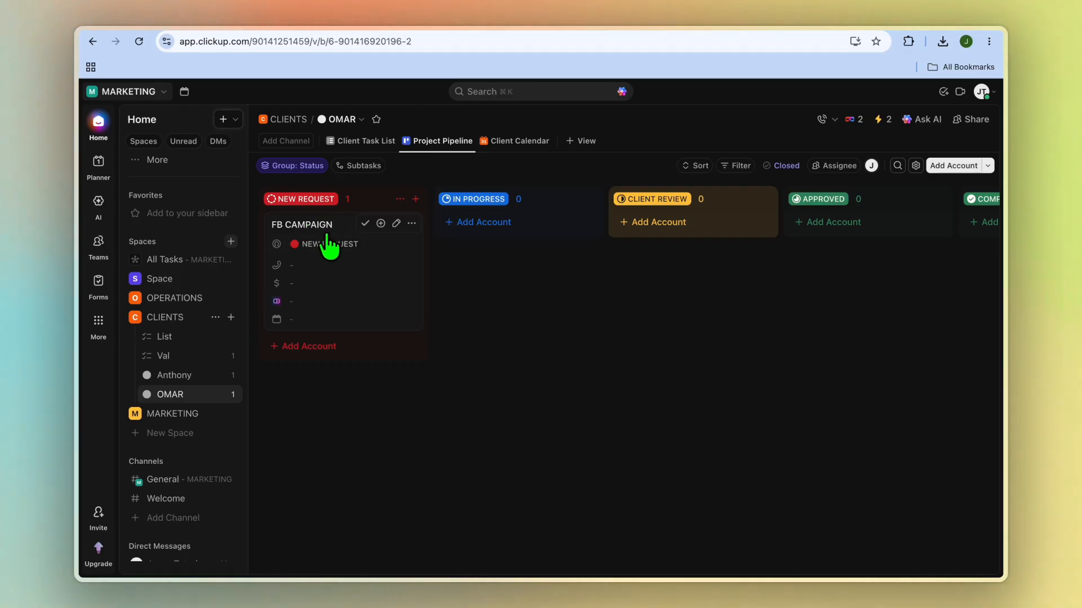
{"action": "left_click_drag", "start_coordinate": [330, 242], "coordinate": [473, 211]}
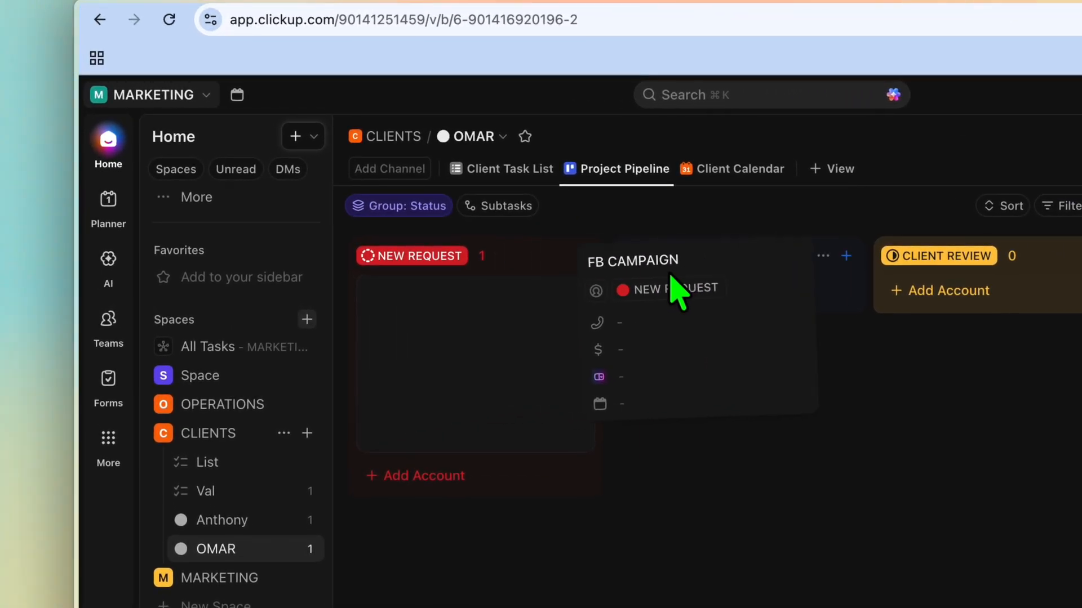
{"action": "left_click_drag", "start_coordinate": [671, 274], "coordinate": [700, 283]}
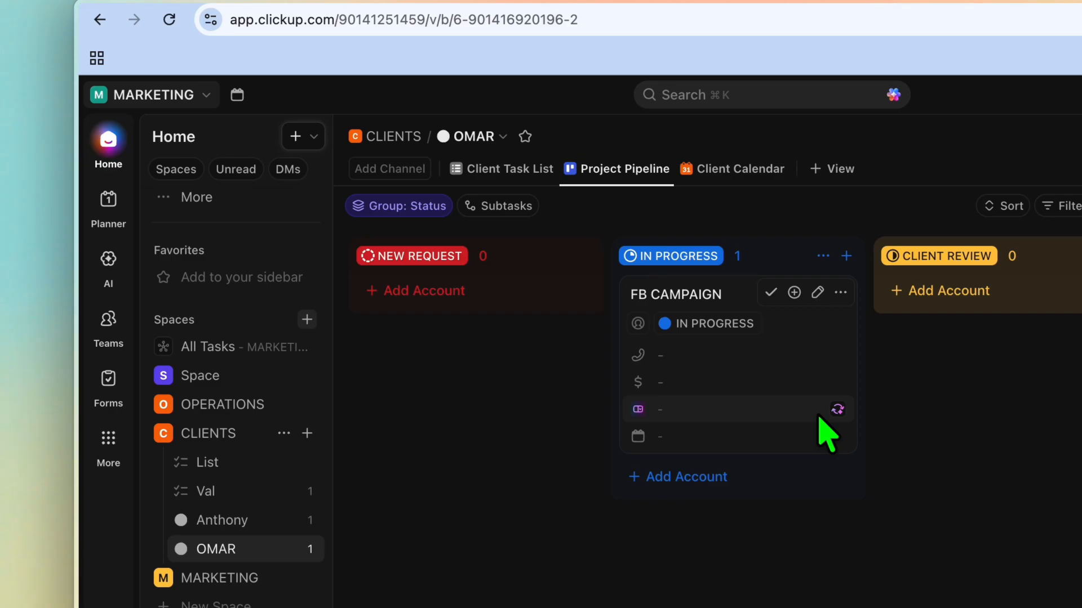
{"action": "left_click_drag", "start_coordinate": [721, 338], "coordinate": [971, 331]}
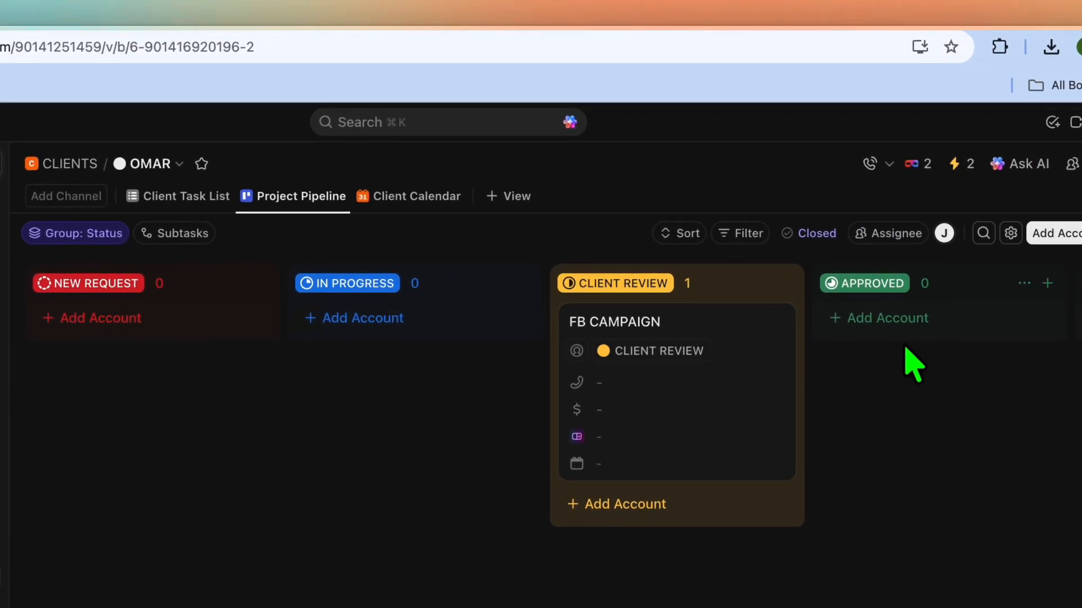
{"action": "scroll", "coordinate": [913, 366], "scroll_direction": "right", "scroll_amount": 5}
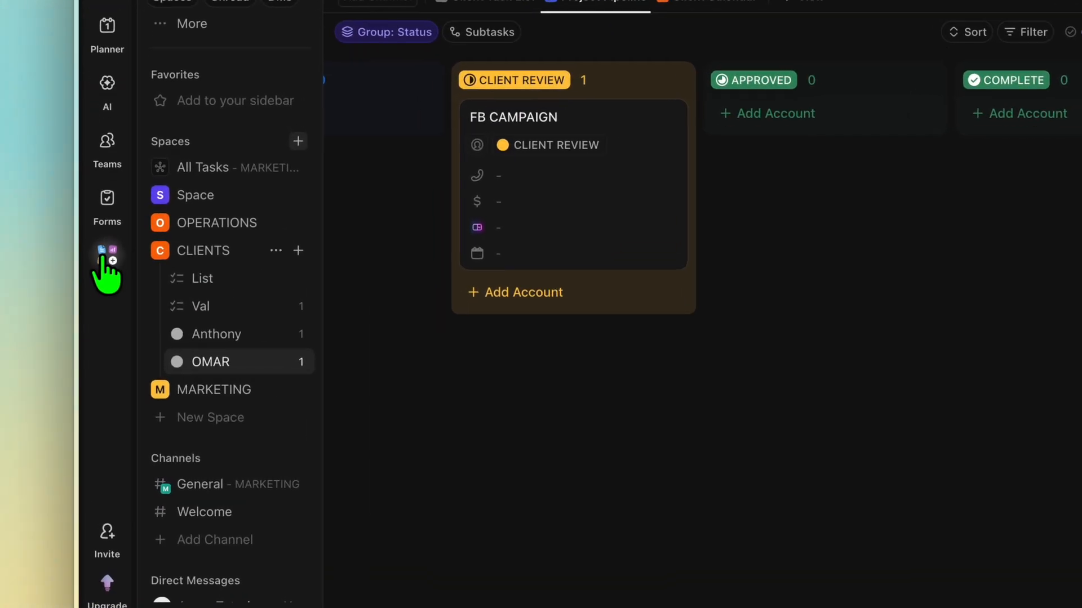
Step: Create a new dashboard from the Simple Dashboard template with all Spaces as its data source
{"action": "left_click", "coordinate": [97, 322]}
{"action": "mouse_move", "coordinate": [179, 360]}
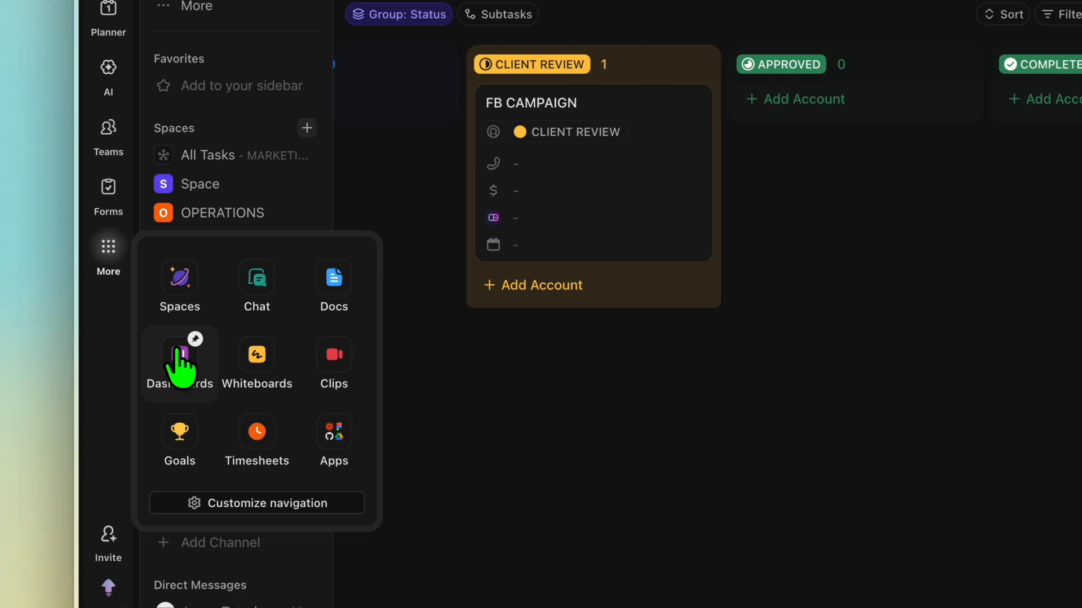
{"action": "left_click", "coordinate": [180, 361]}
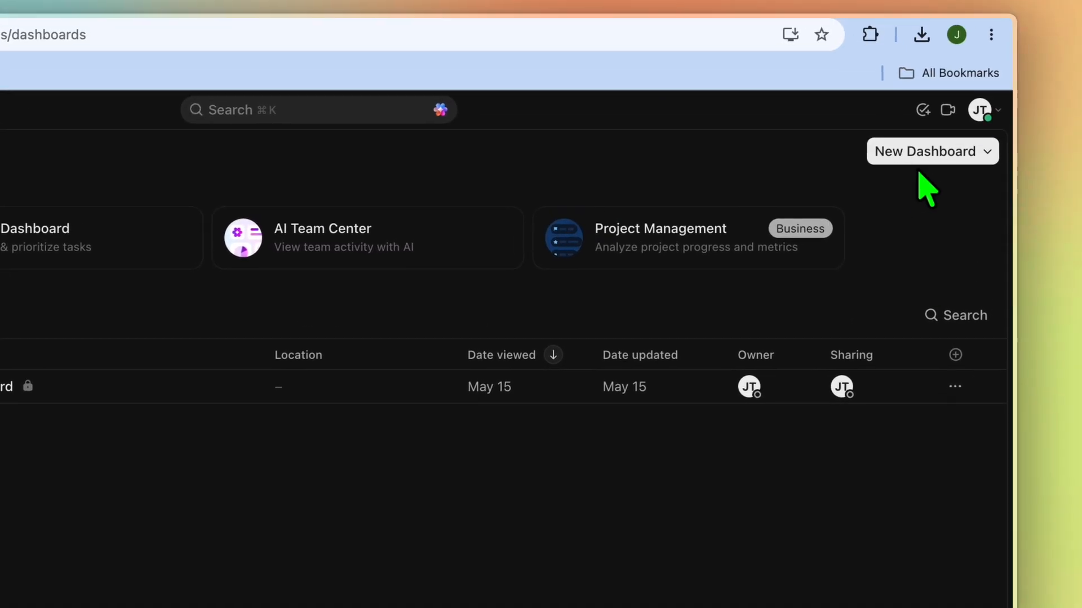
{"action": "left_click", "coordinate": [927, 157]}
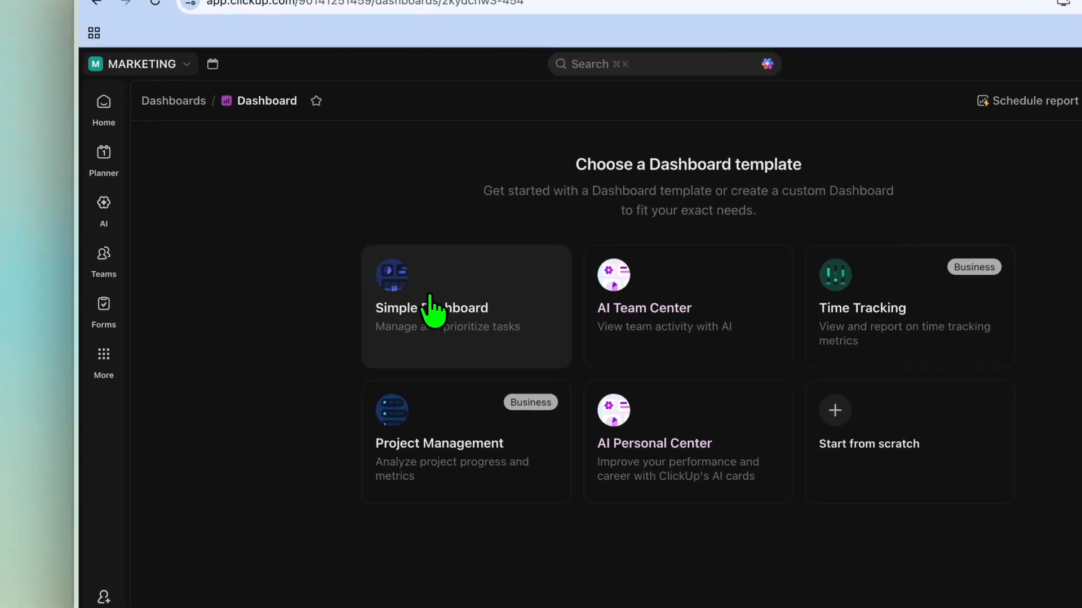
{"action": "left_click", "coordinate": [432, 307]}
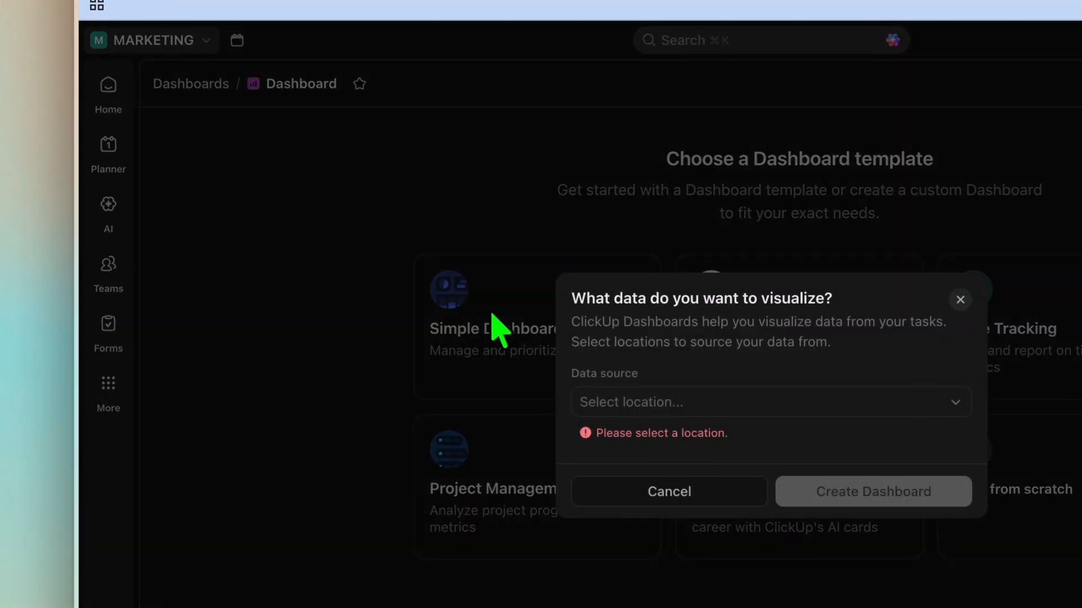
{"action": "left_click", "coordinate": [507, 365]}
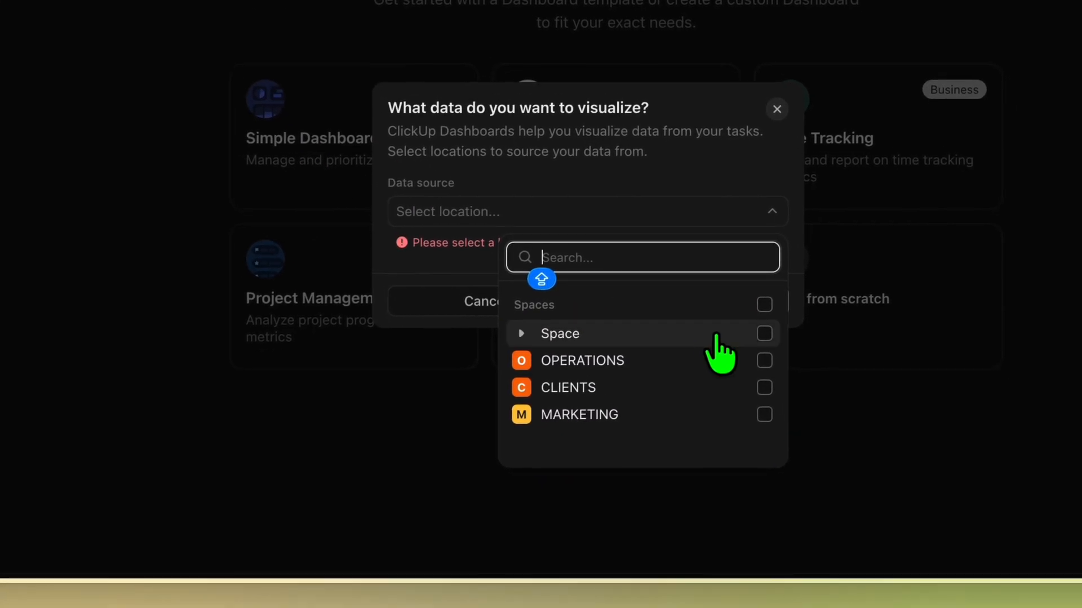
{"action": "left_click", "coordinate": [764, 304]}
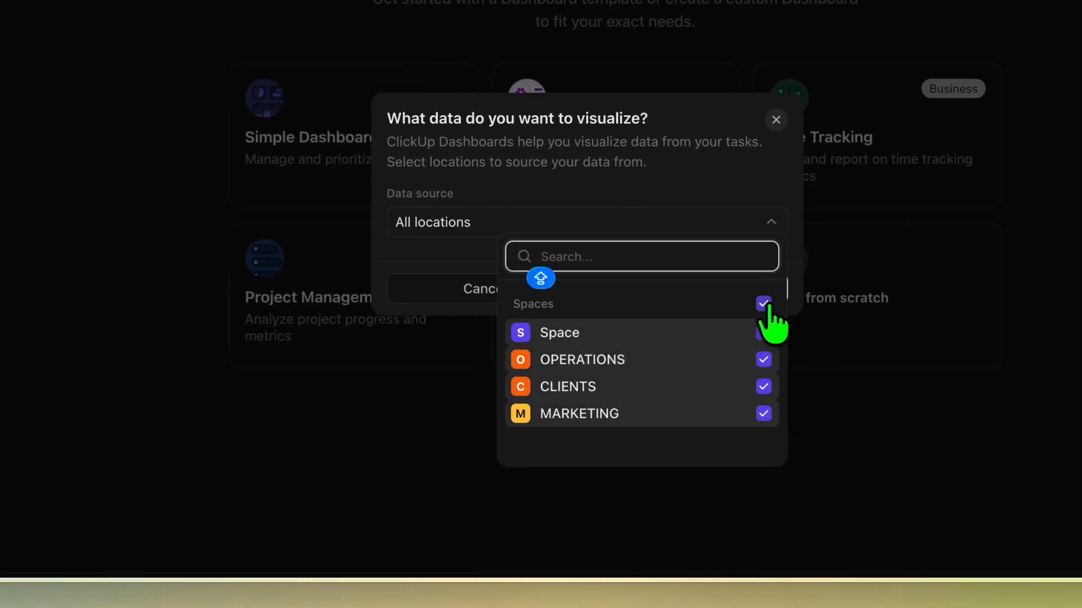
{"action": "left_click", "coordinate": [744, 196]}
{"action": "left_click", "coordinate": [694, 290]}
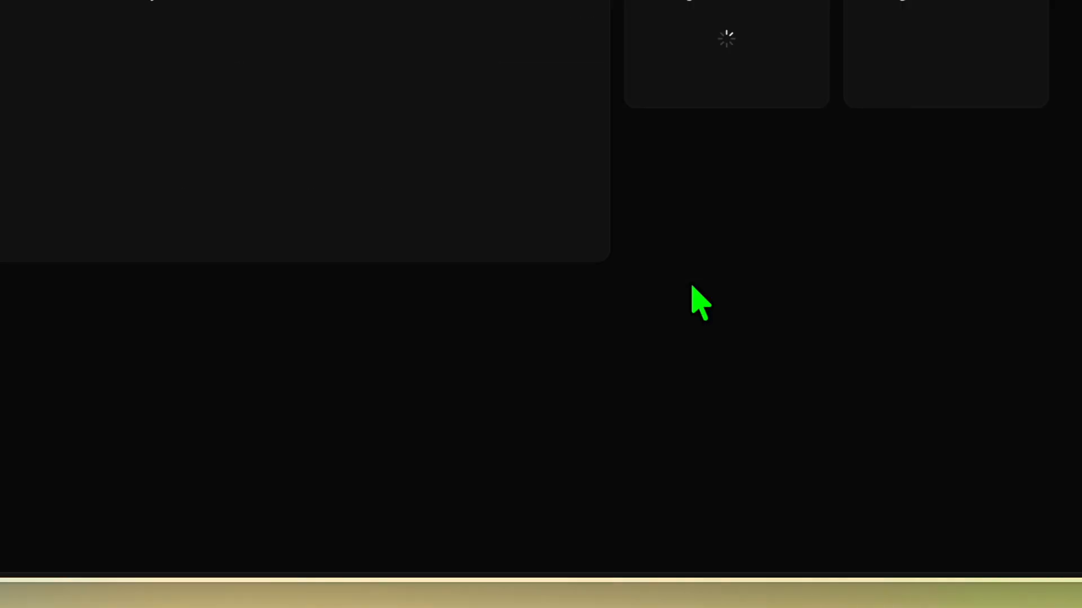